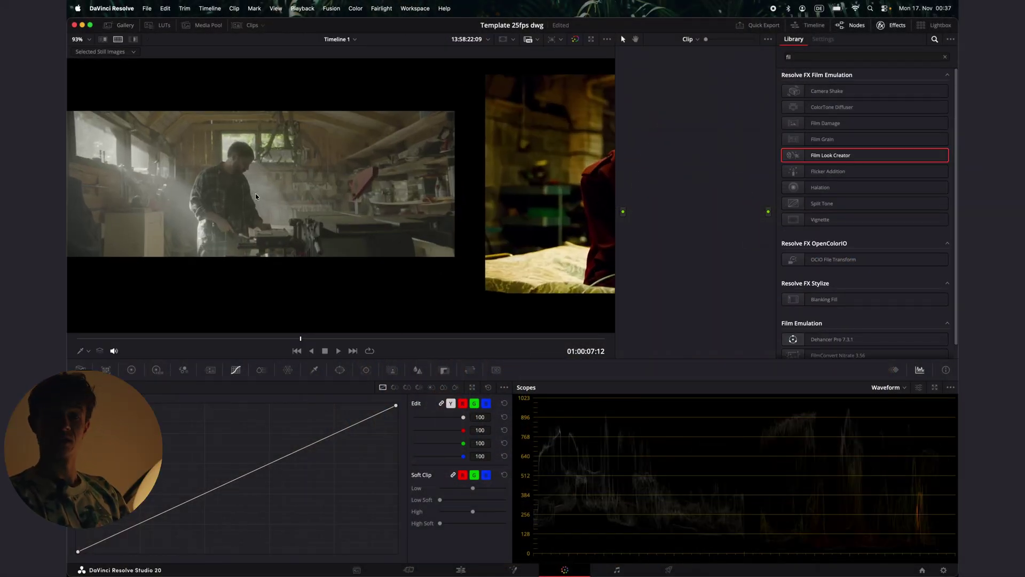
# Turn off the split-screen wipe so the workshop clip plays alone, then add serial nodes 01–05
pyautogui.scroll(-2, 255, 193)
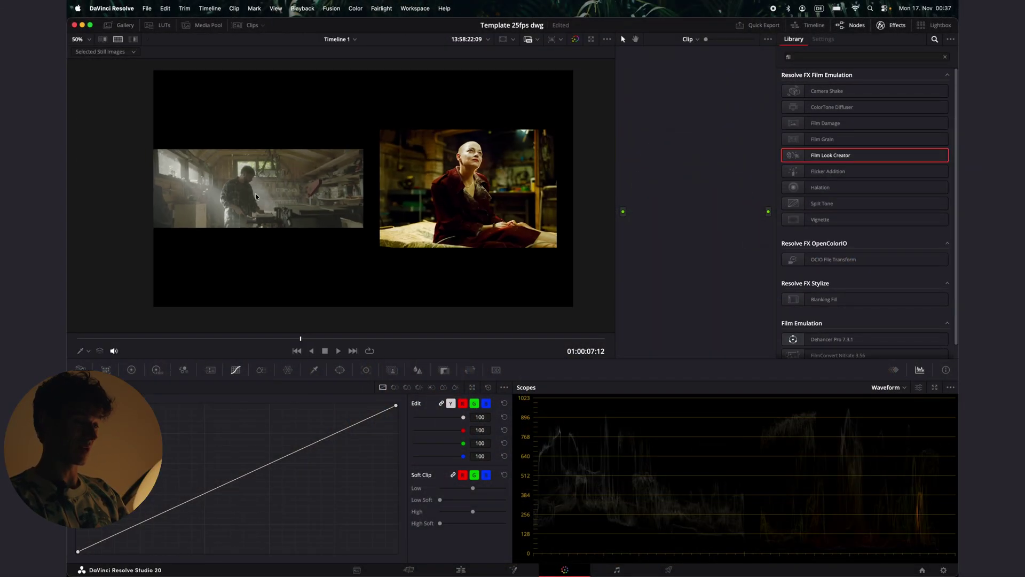
pyautogui.scroll(5, 497, 188)
pyautogui.scroll(-4, 497, 190)
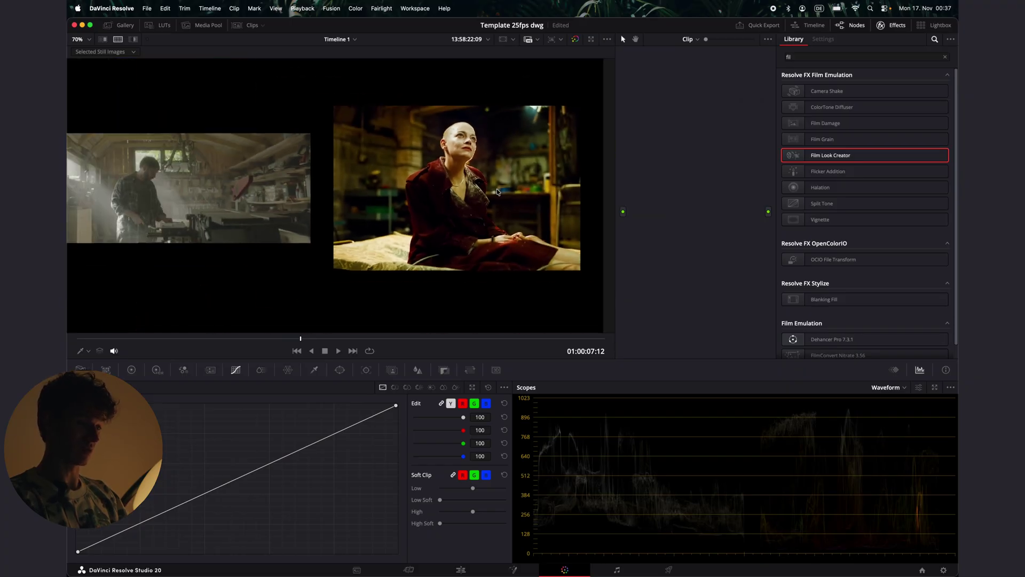
pyautogui.scroll(-1, 497, 192)
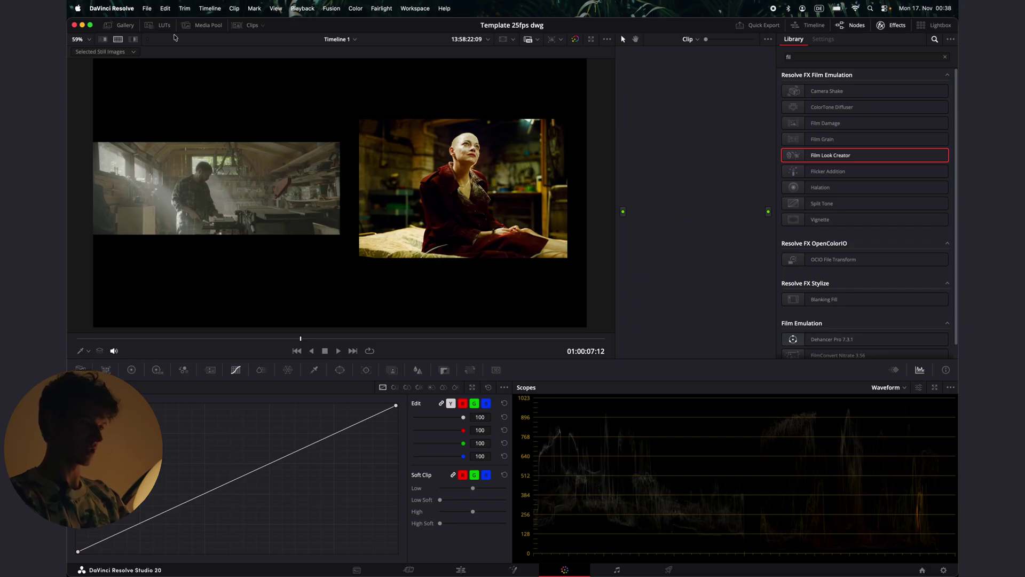
pyautogui.click(121, 40)
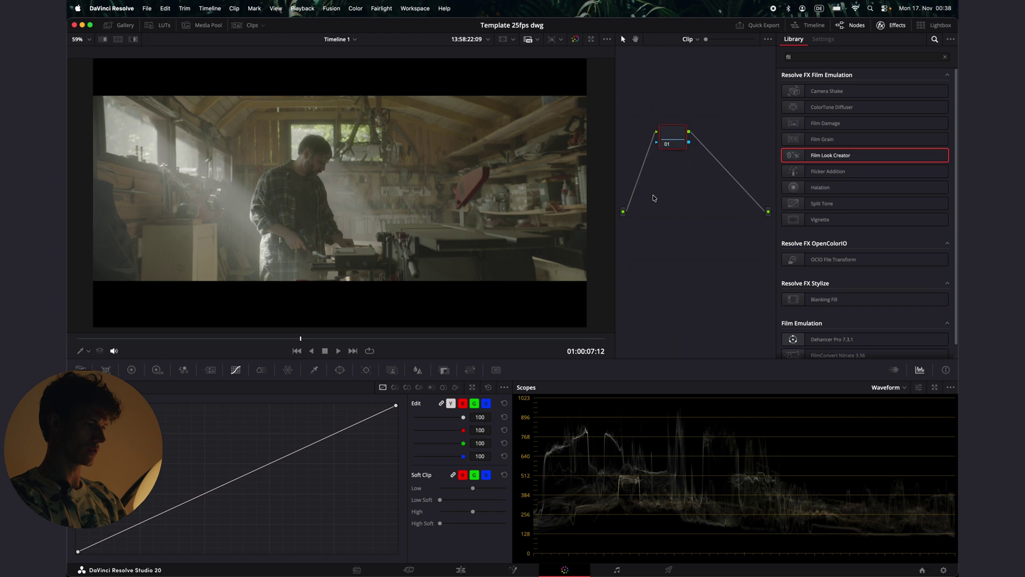
pyautogui.hotkey('alt', 's')
pyautogui.hotkey('alt', 's')
pyautogui.hotkey('alt', 's')
pyautogui.hotkey('alt', 's')
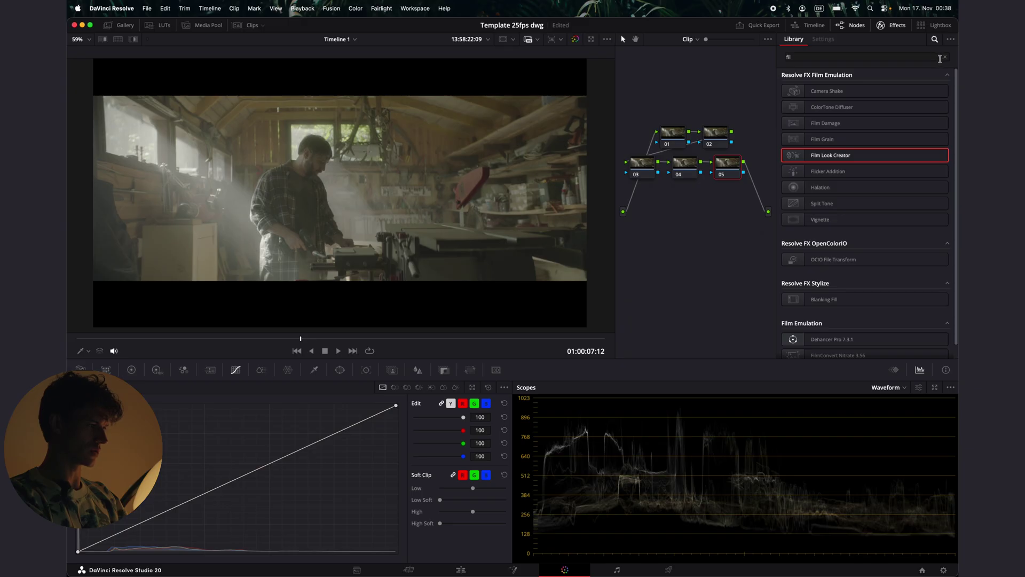
# Apply Color Space Transform to node 01, found by searching 'co' in the Effects Library
pyautogui.click(944, 57)
pyautogui.write('col')
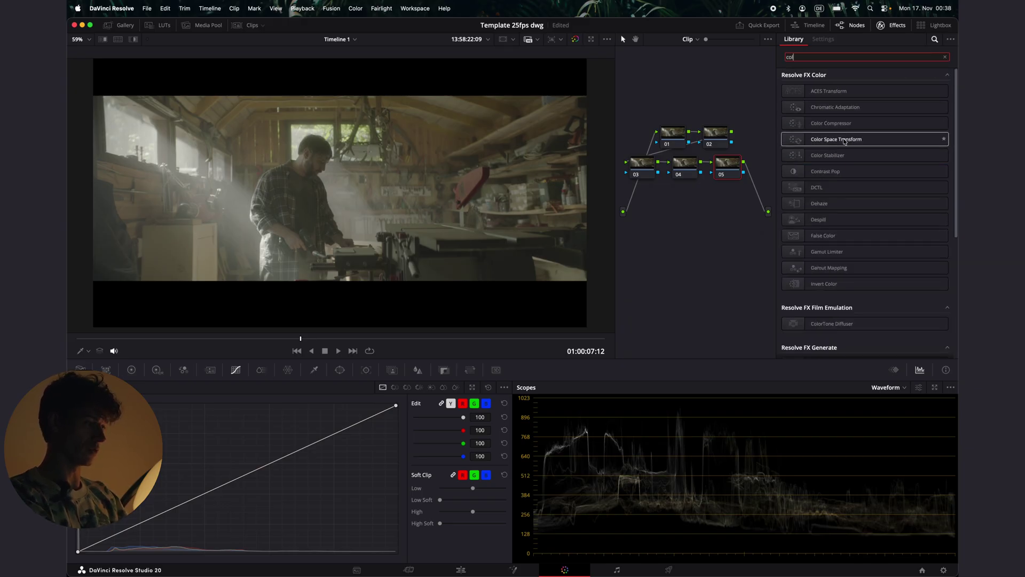
pyautogui.moveTo(845, 141); pyautogui.dragTo(668, 134)
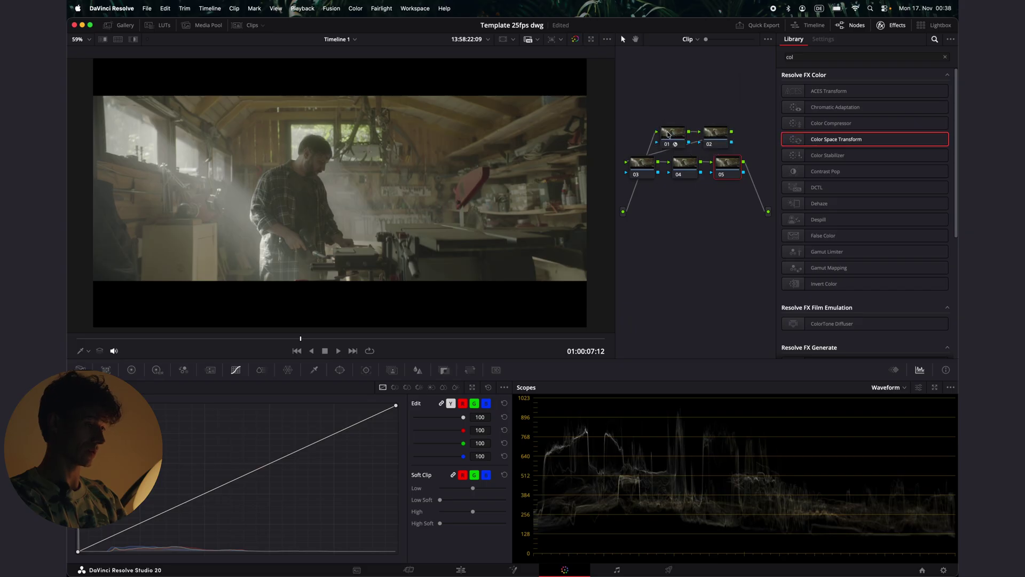
pyautogui.click(668, 133)
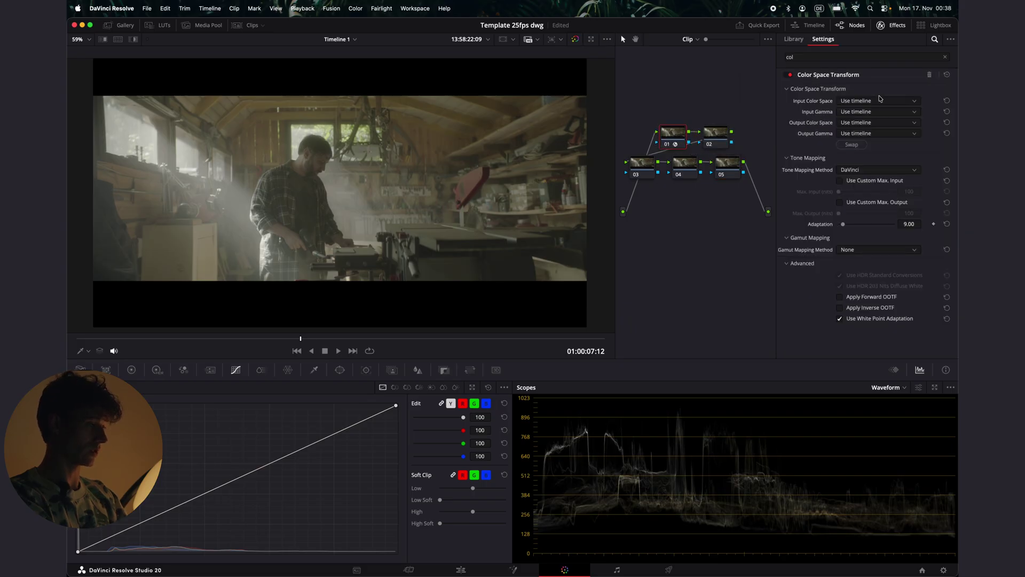
# Set the transform's input to ARRI Wide Gamut 3 color space with ARRI LogC3 gamma
pyautogui.click(880, 100)
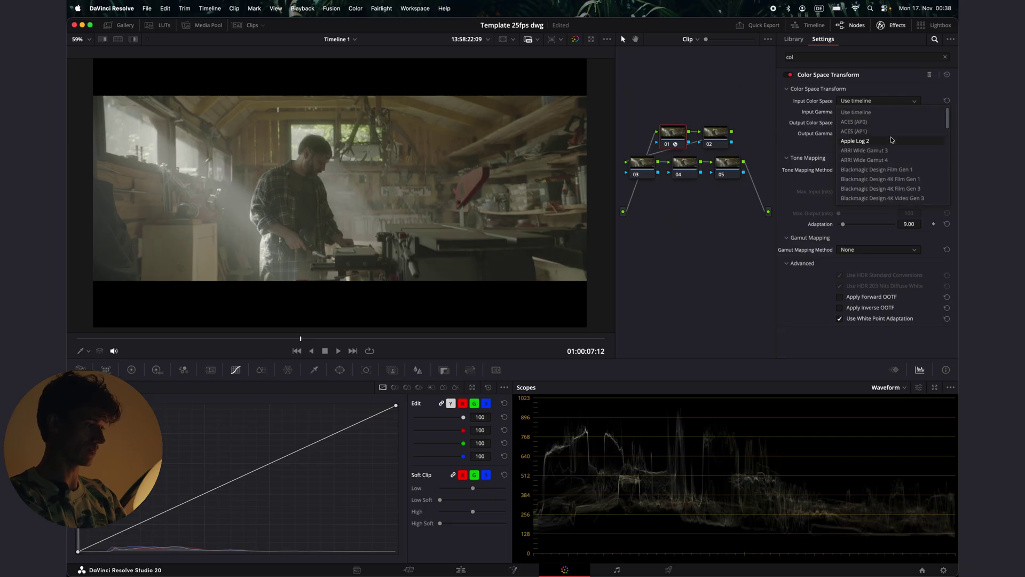
pyautogui.click(889, 151)
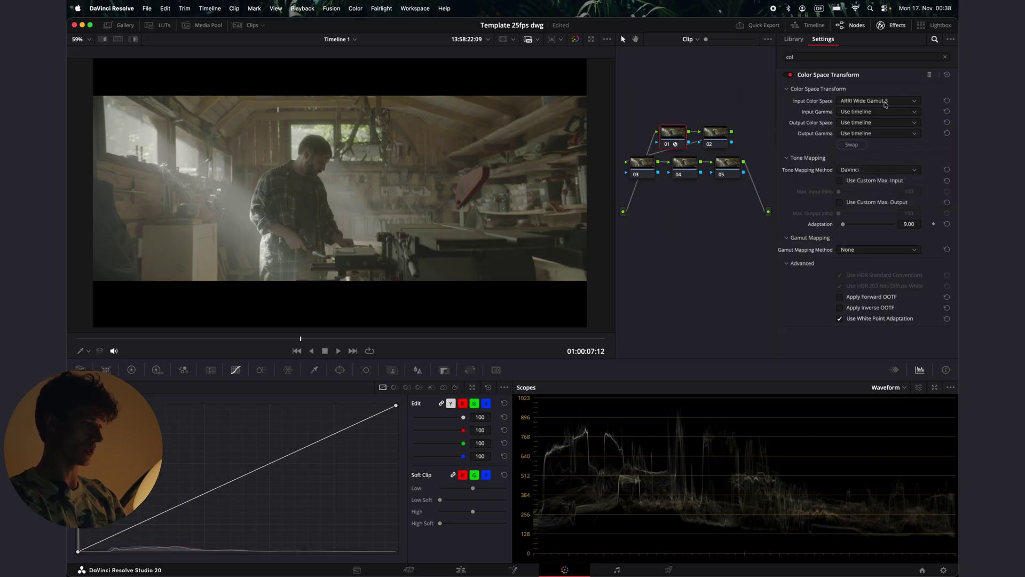
pyautogui.click(871, 111)
pyautogui.scroll(-2, 861, 163)
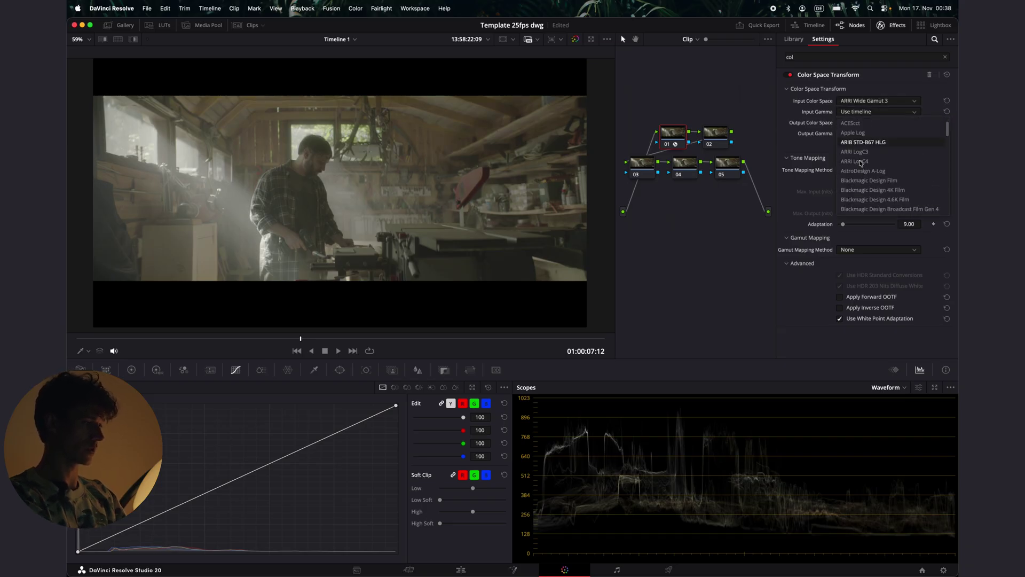
pyautogui.click(894, 151)
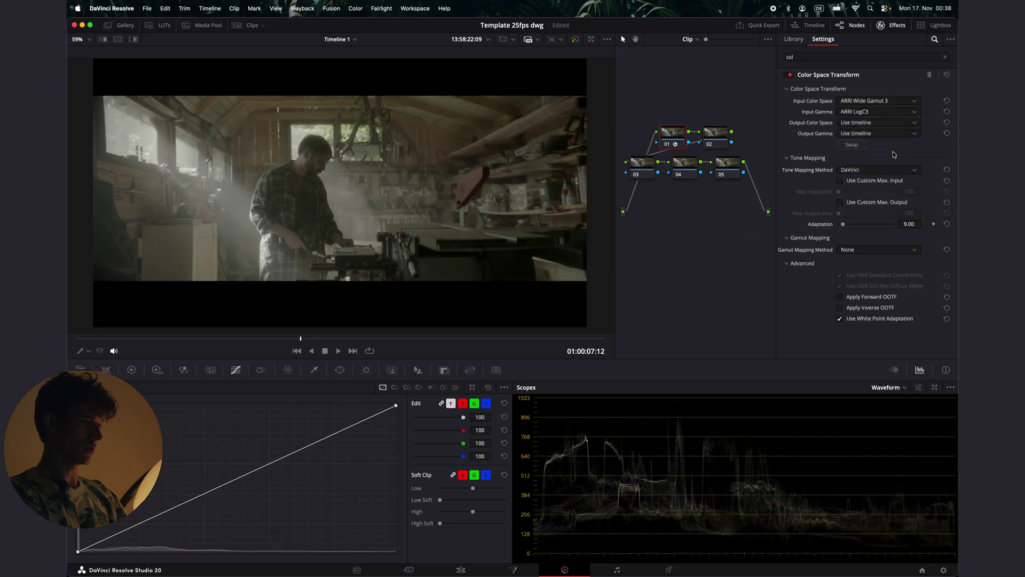
# Set the transform's output to DaVinci Wide Gamut with DaVinci Intermediate gamma
pyautogui.click(875, 122)
pyautogui.scroll(-2, 872, 147)
pyautogui.scroll(-10, 872, 147)
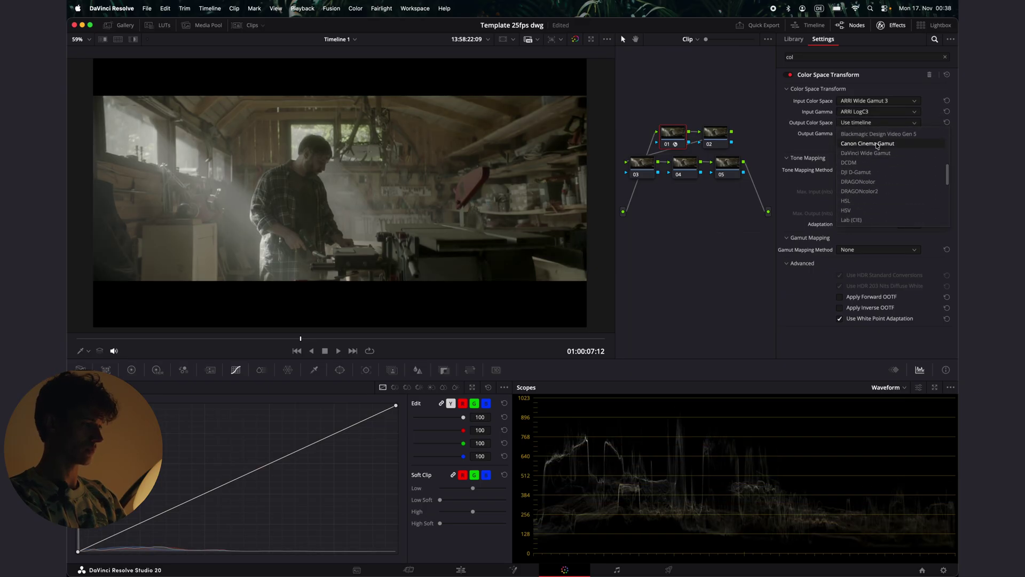
pyautogui.scroll(1, 878, 146)
pyautogui.scroll(-1, 877, 147)
pyautogui.click(876, 153)
pyautogui.click(878, 133)
pyautogui.scroll(-5, 878, 184)
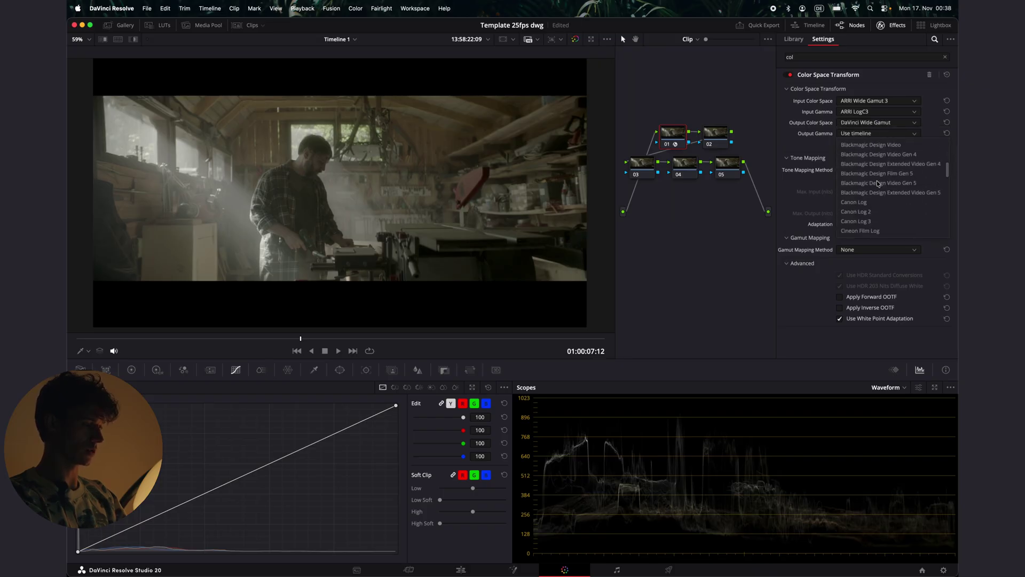
pyautogui.scroll(-3, 878, 183)
pyautogui.click(874, 213)
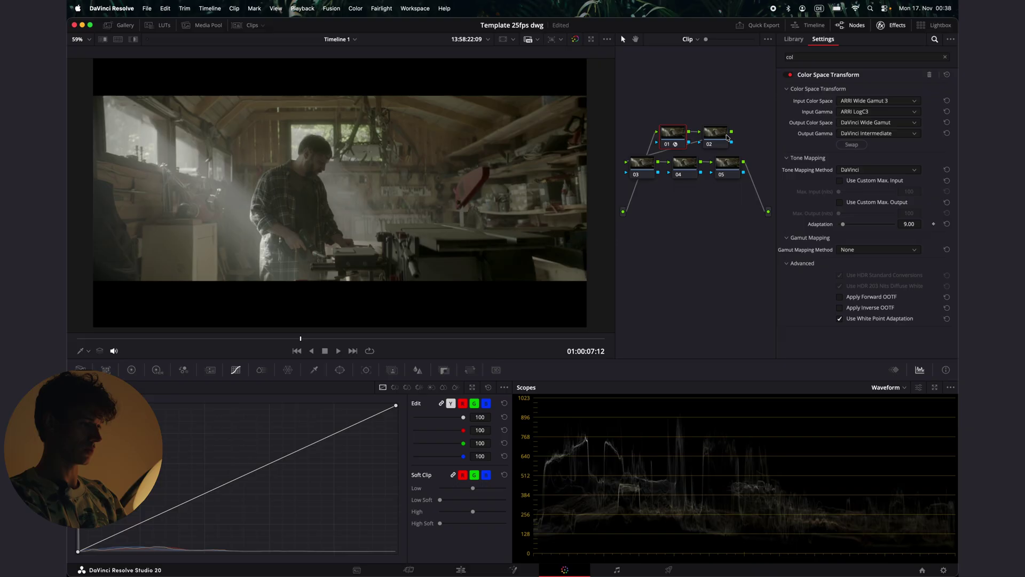
pyautogui.click(716, 138)
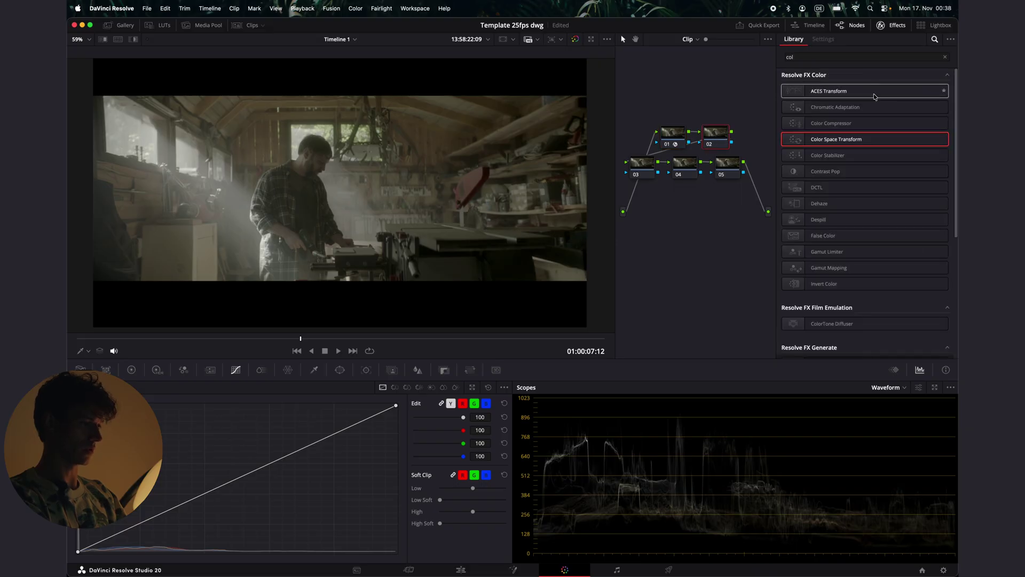
# Apply Film Look Creator to node 02, found by searching 'fil' in the Effects Library
pyautogui.click(945, 57)
pyautogui.write('f')
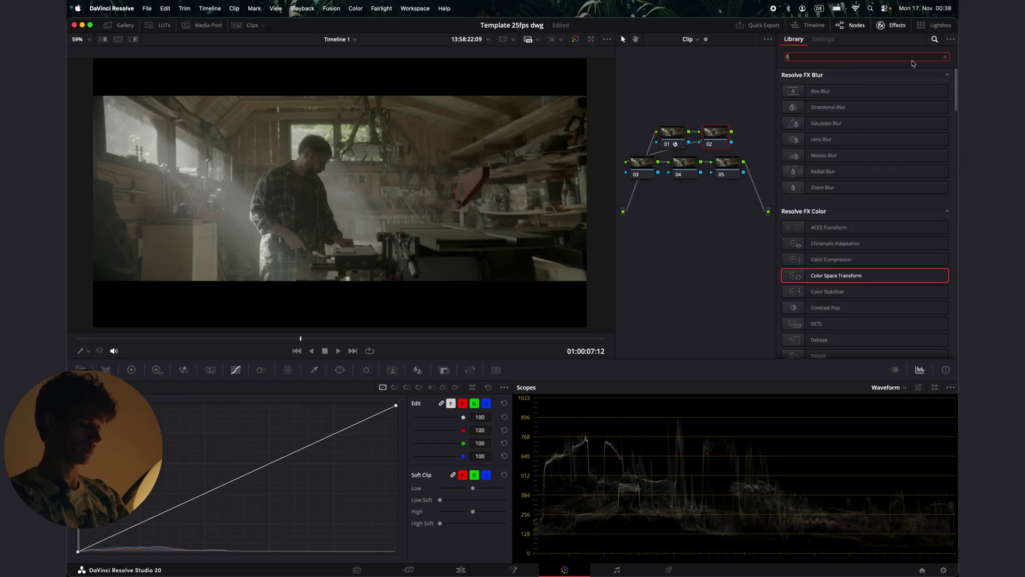
pyautogui.write('il')
pyautogui.click(856, 156)
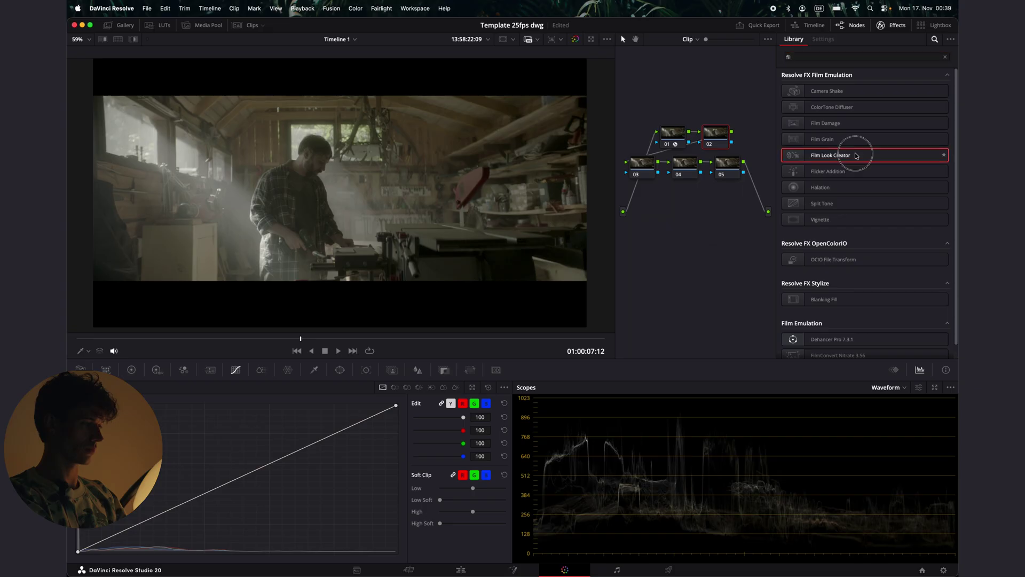
pyautogui.moveTo(856, 155); pyautogui.dragTo(715, 138)
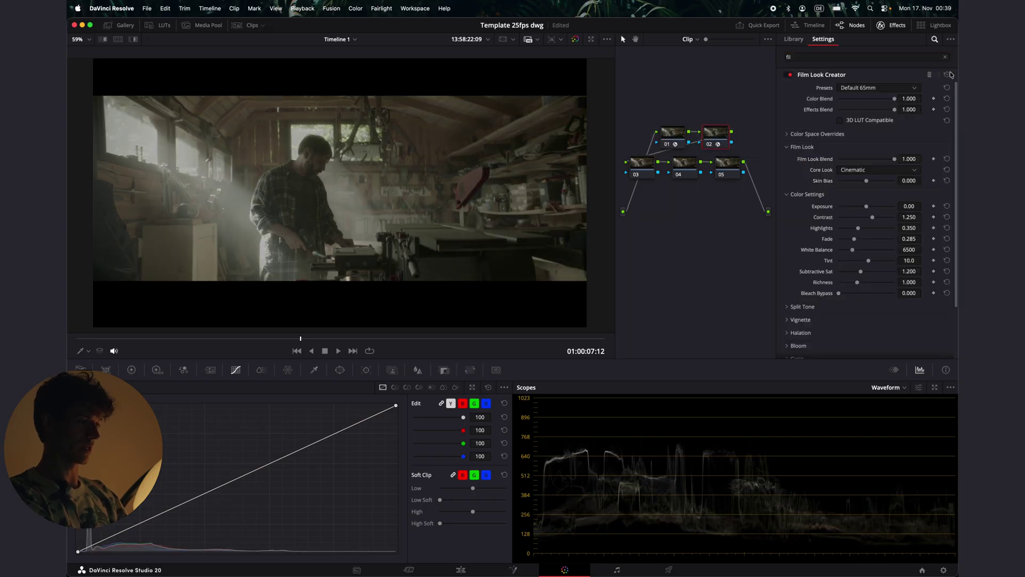
# Switch Film Look Creator to the Clean Slate preset
pyautogui.click(903, 87)
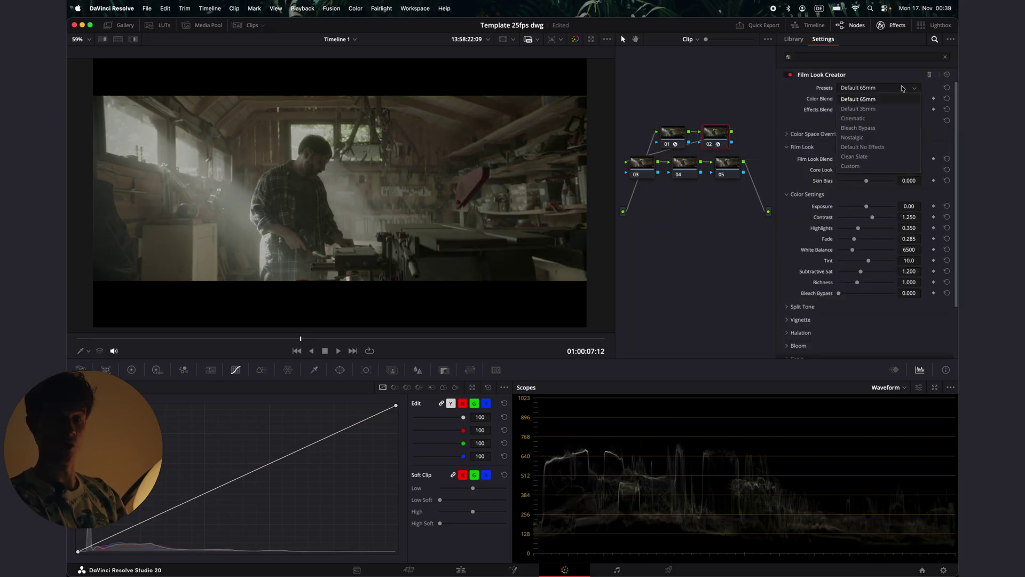
pyautogui.click(884, 159)
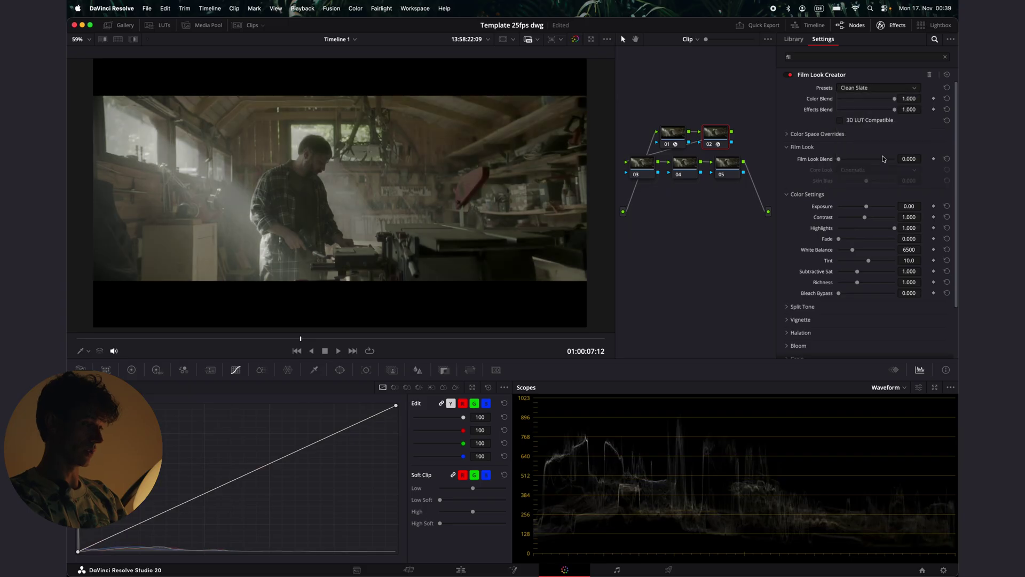
pyautogui.click(643, 169)
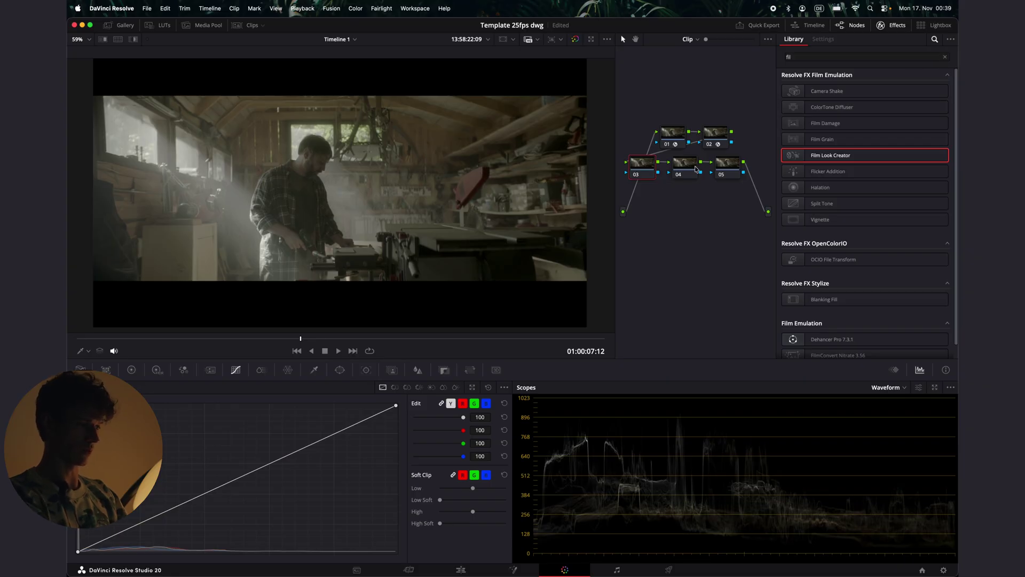
pyautogui.click(696, 169)
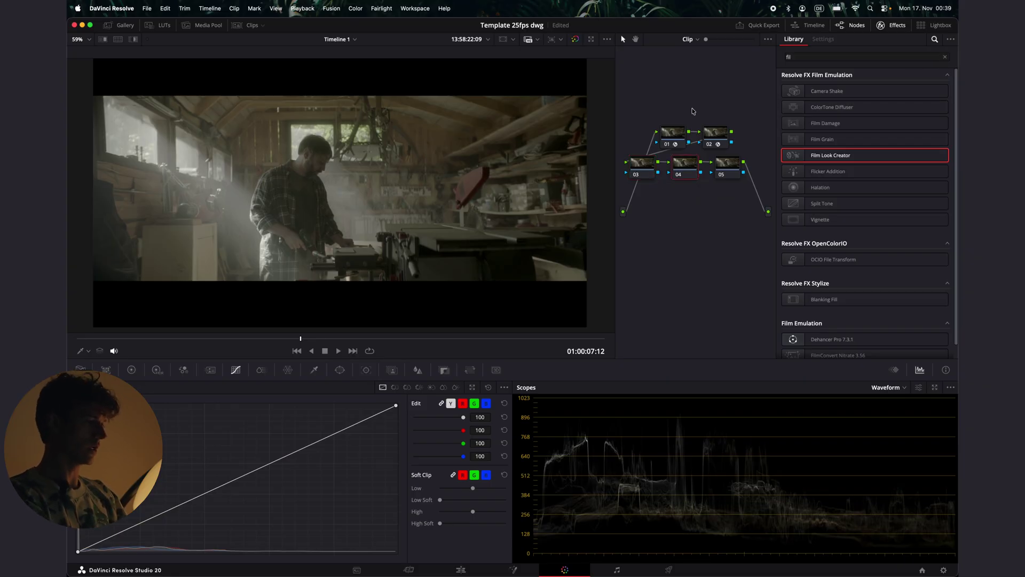
# Add a DCTL to node 04 loaded with Filmverse Pro Texture - Type A
pyautogui.click(945, 57)
pyautogui.write('dctl')
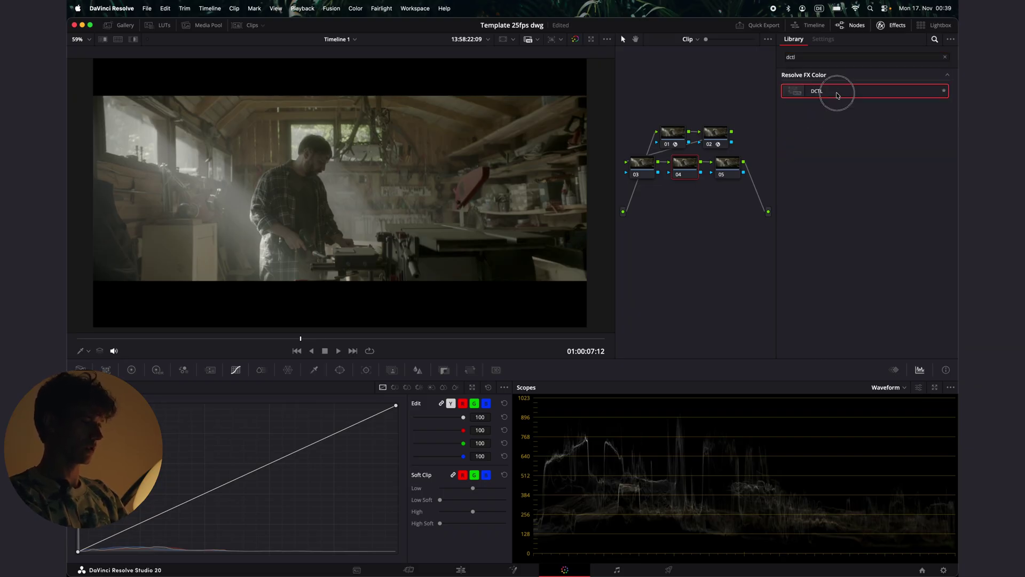
pyautogui.moveTo(838, 92); pyautogui.dragTo(681, 171)
pyautogui.click(876, 88)
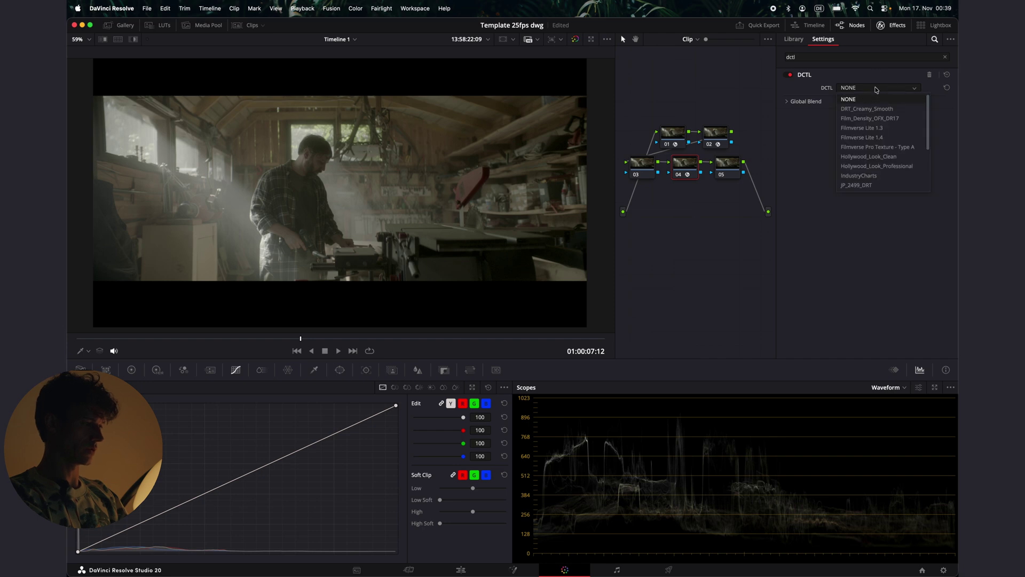
pyautogui.click(897, 147)
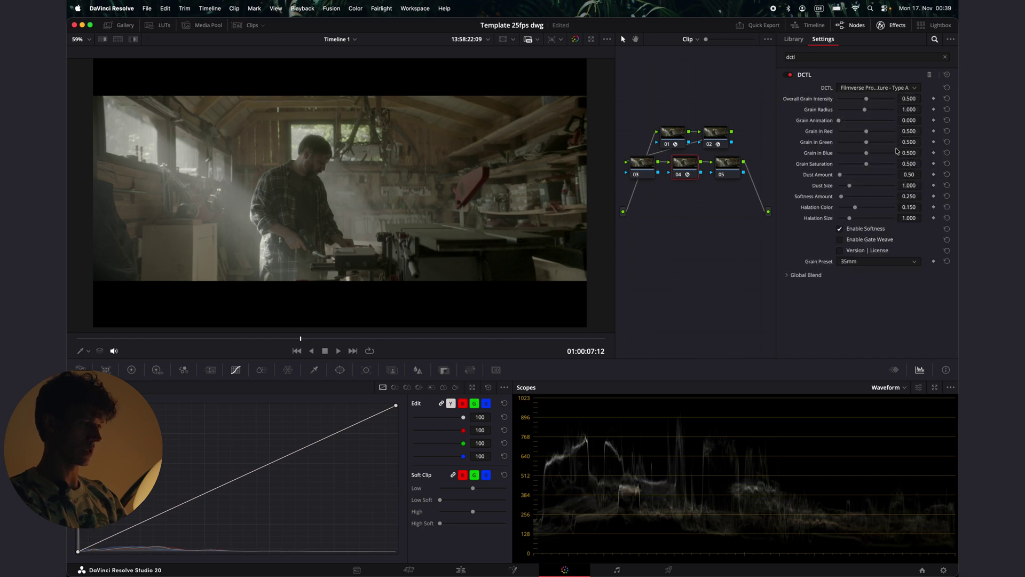
# Add a Filmverse Lite 1.4 DCTL to node 05 with output gamma BT.709-5 (Gamma 2.4)
pyautogui.click(725, 169)
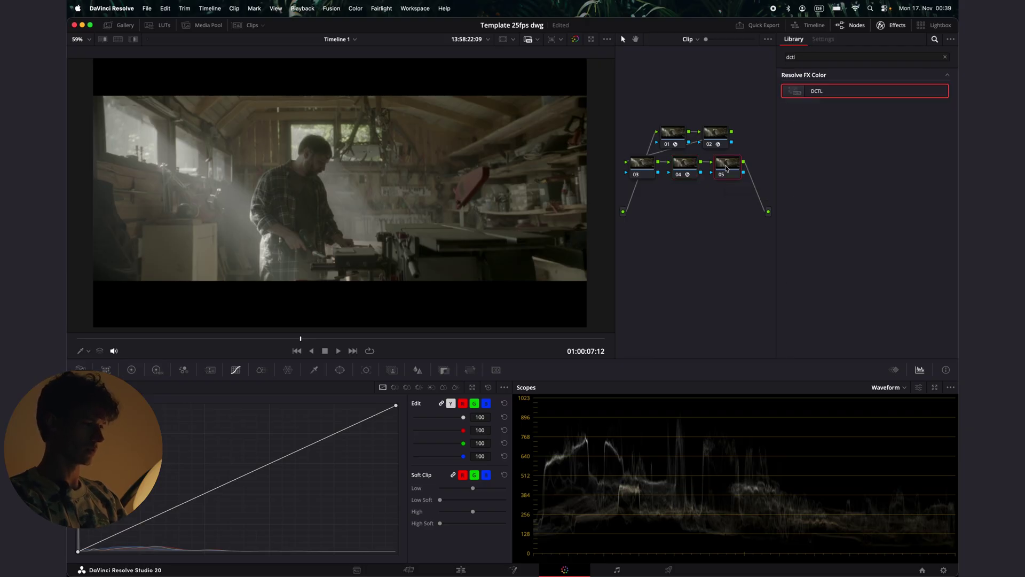
pyautogui.moveTo(813, 96); pyautogui.dragTo(730, 171)
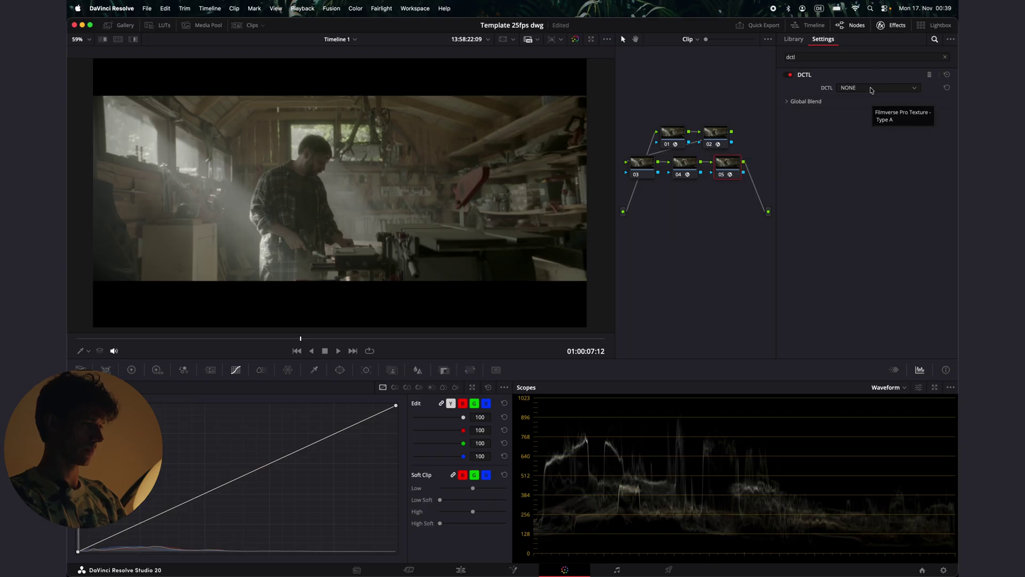
pyautogui.click(872, 89)
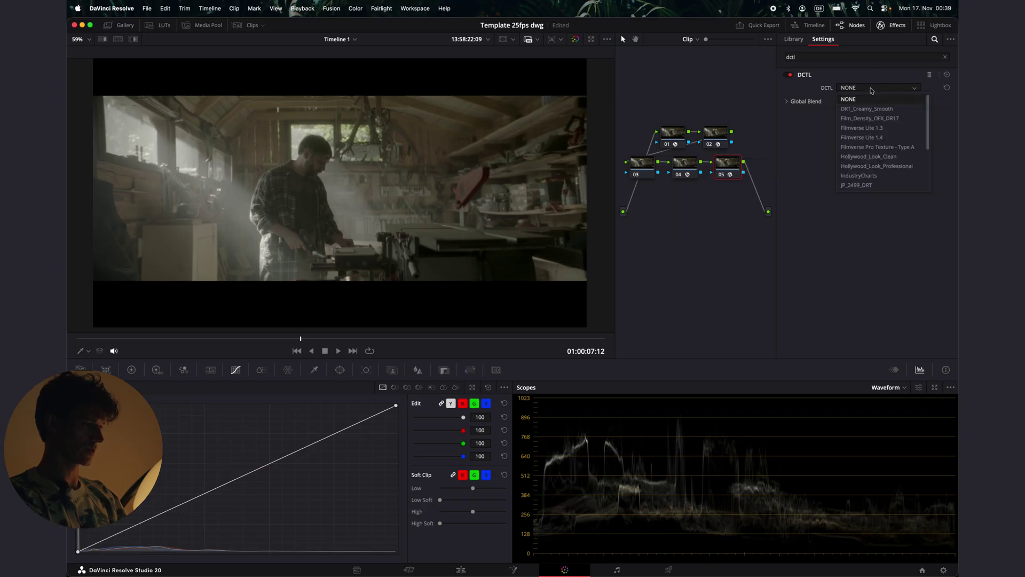
pyautogui.click(897, 137)
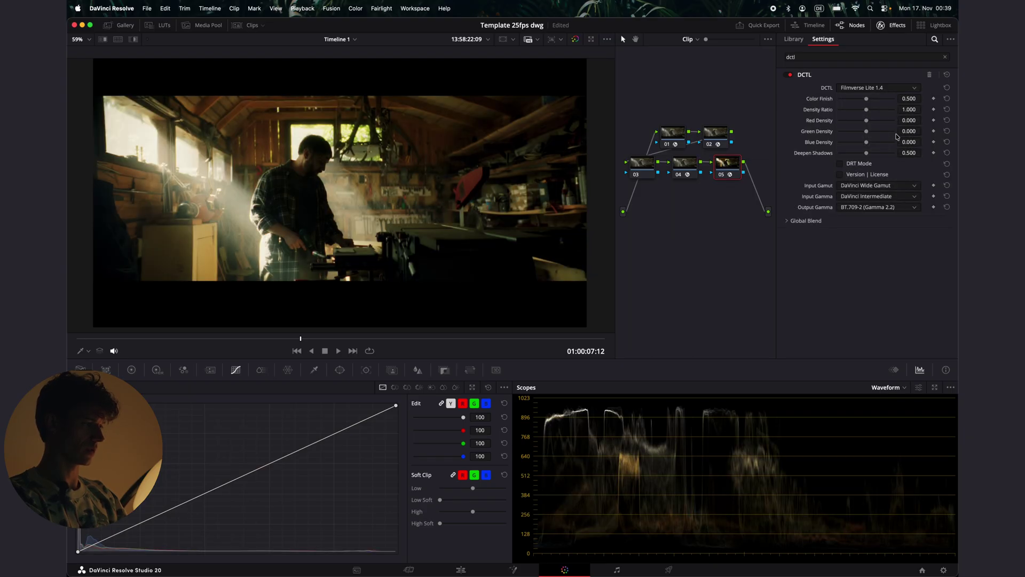
pyautogui.click(886, 208)
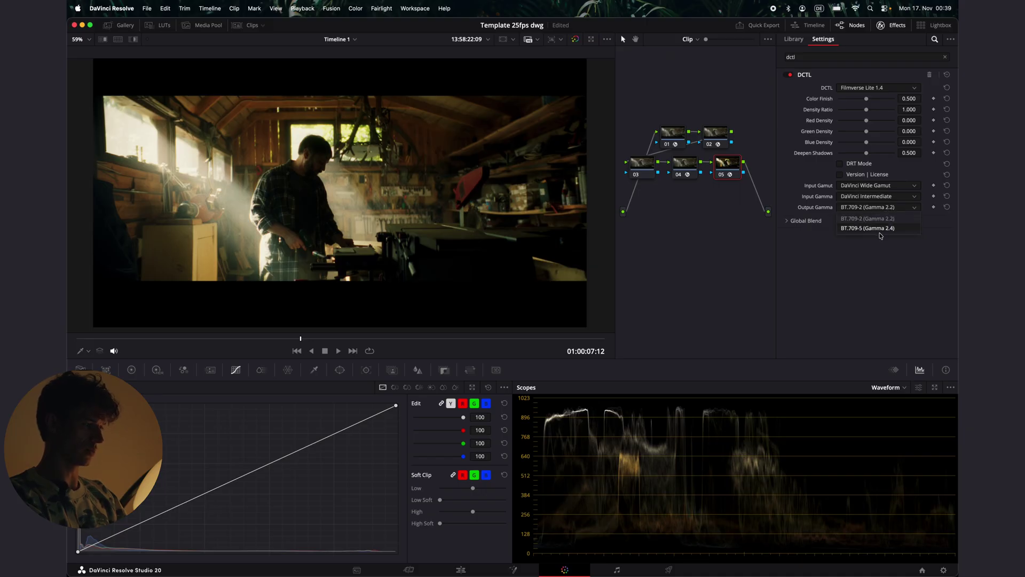
pyautogui.click(882, 229)
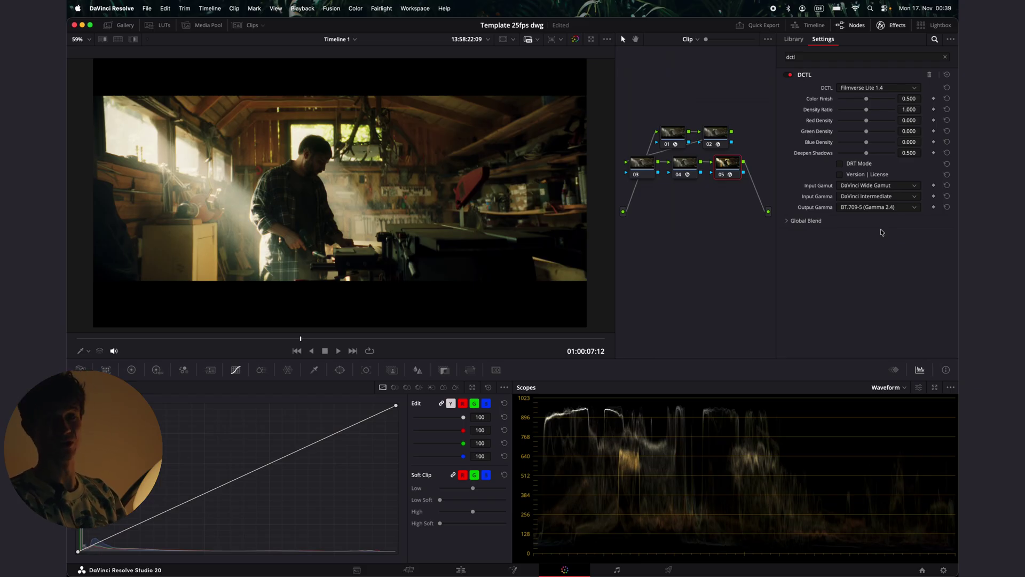
pyautogui.click(686, 168)
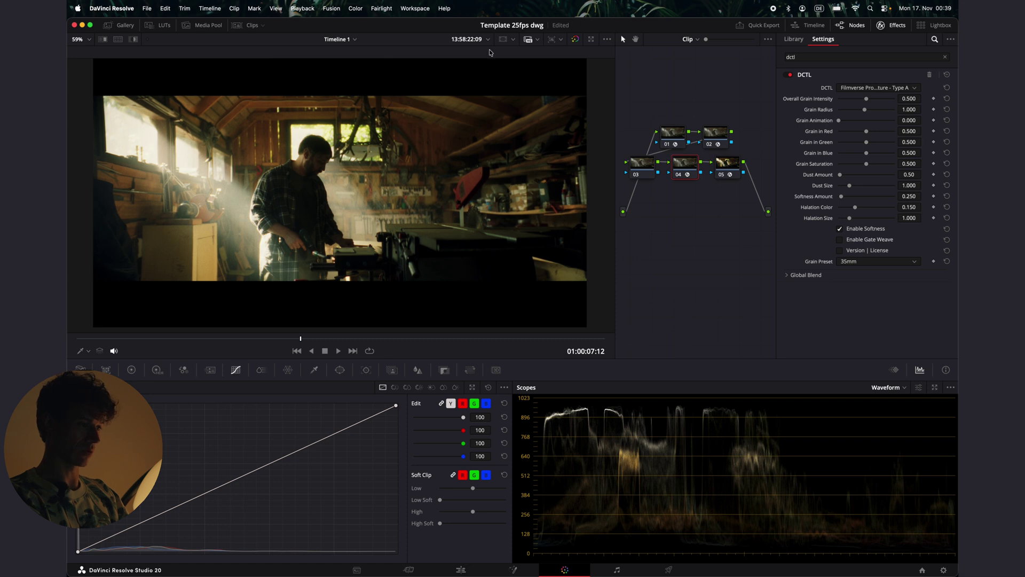
# Turn on the split-screen wipe against the reference still and select node 02's Film Look Creator
pyautogui.click(118, 40)
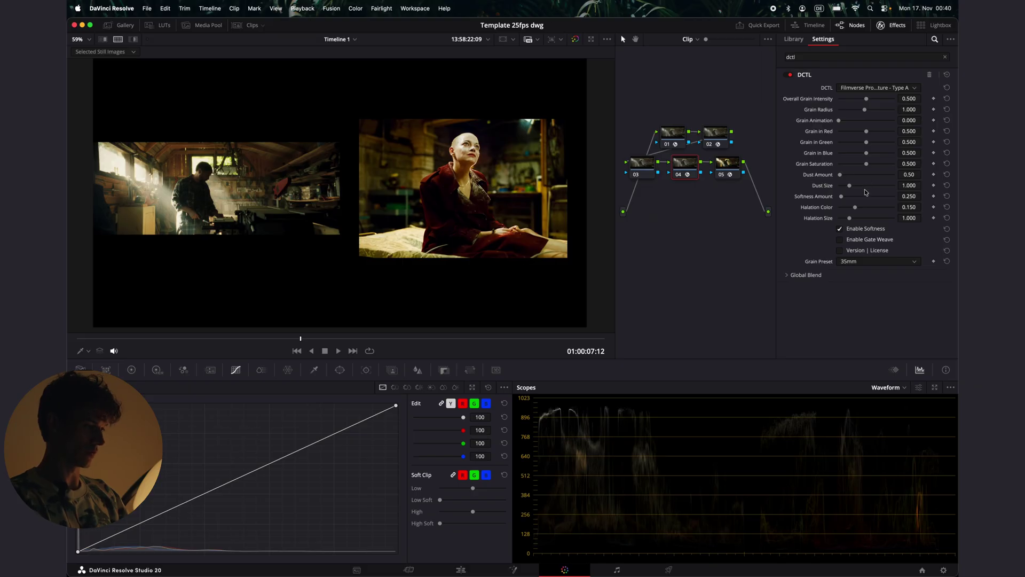
pyautogui.click(645, 164)
pyautogui.click(715, 138)
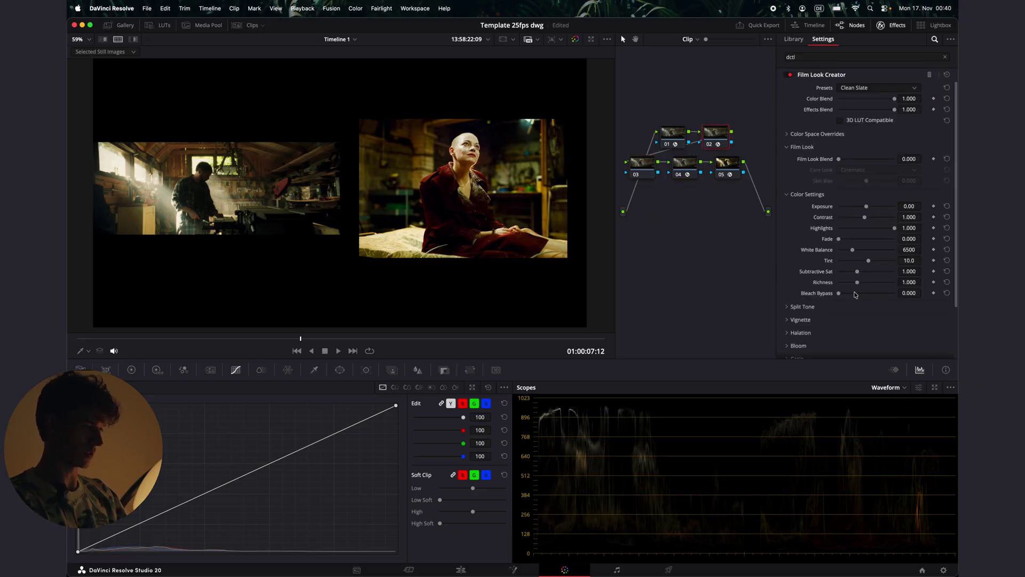
pyautogui.scroll(-1, 855, 294)
# Raise Film Look Creator's Subtractive Sat to 1.767 and Contrast to 1.102
pyautogui.moveTo(857, 256); pyautogui.dragTo(871, 259)
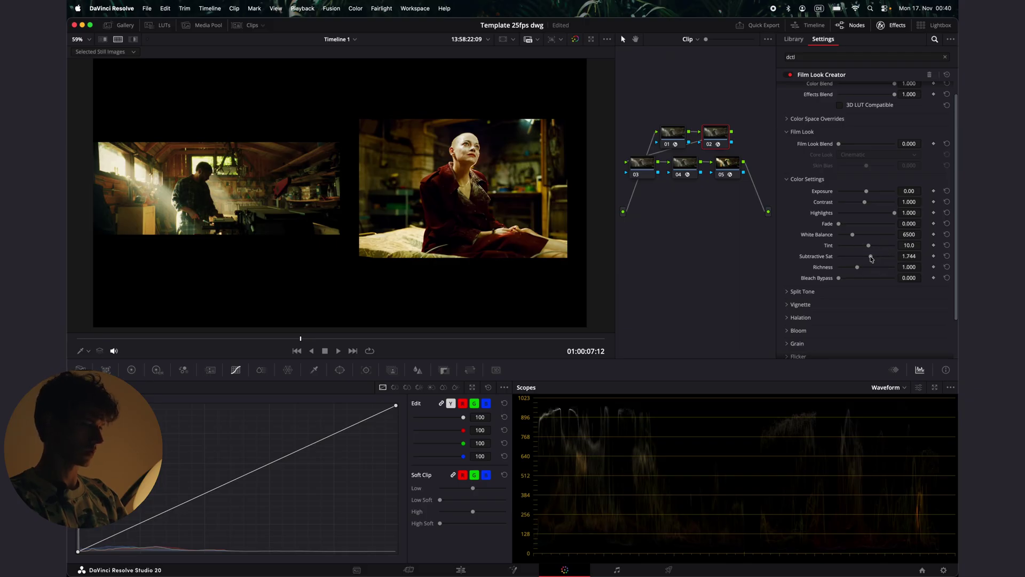
pyautogui.moveTo(865, 203); pyautogui.dragTo(867, 203)
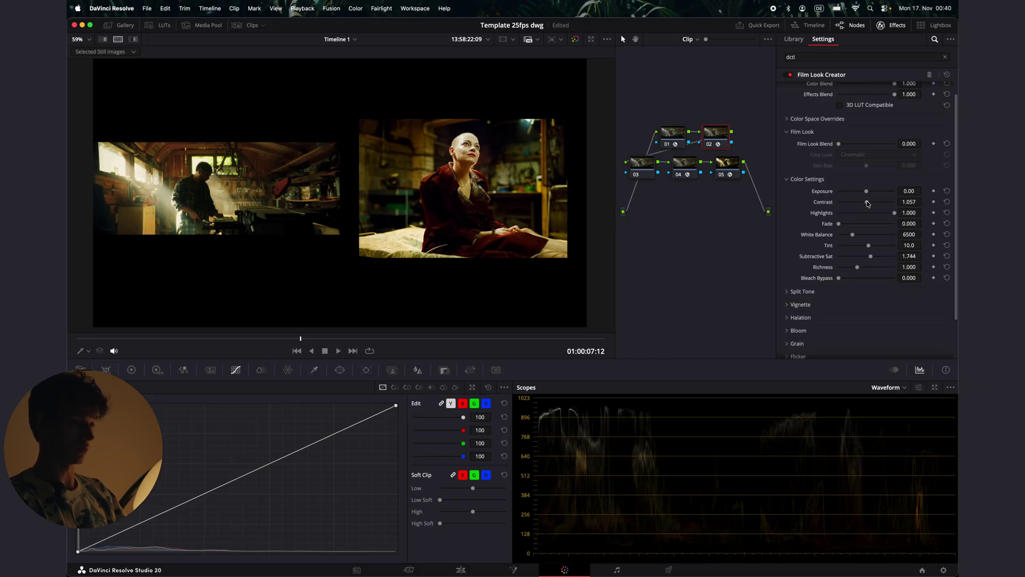
pyautogui.moveTo(868, 204); pyautogui.dragTo(868, 204)
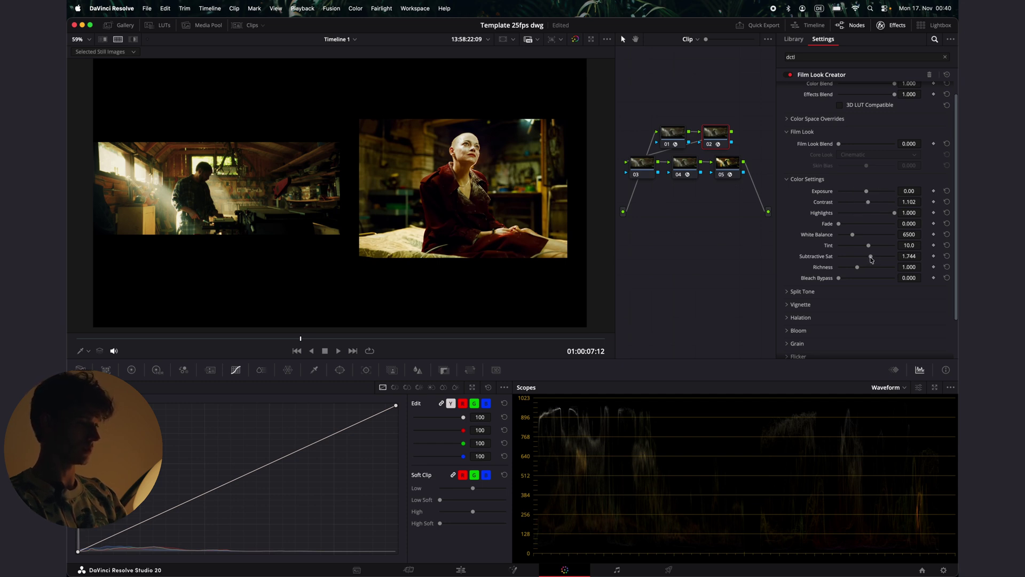
pyautogui.moveTo(871, 257); pyautogui.dragTo(872, 257)
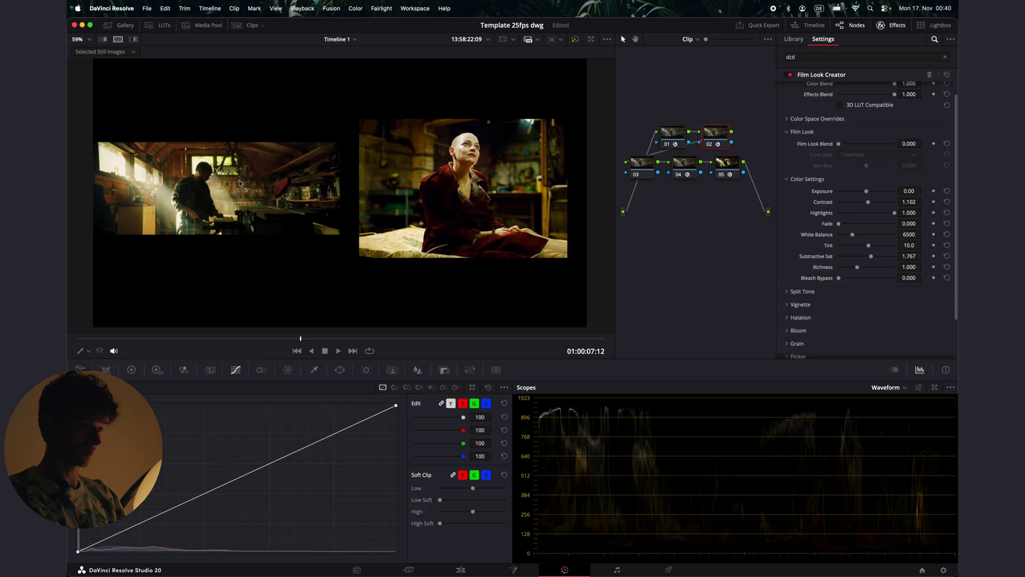
pyautogui.scroll(5, 436, 199)
pyautogui.scroll(-4, 437, 199)
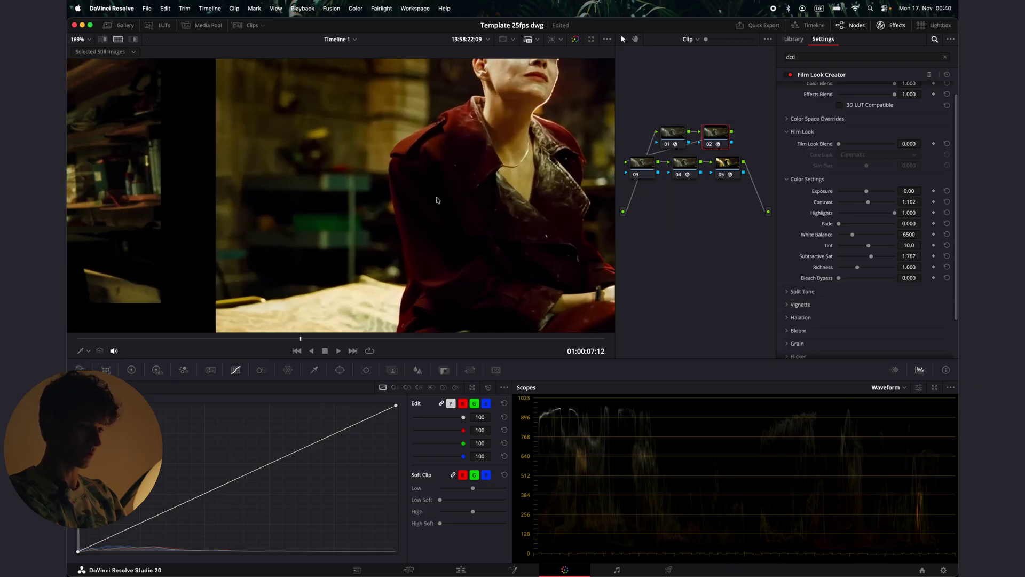
pyautogui.scroll(6, 198, 190)
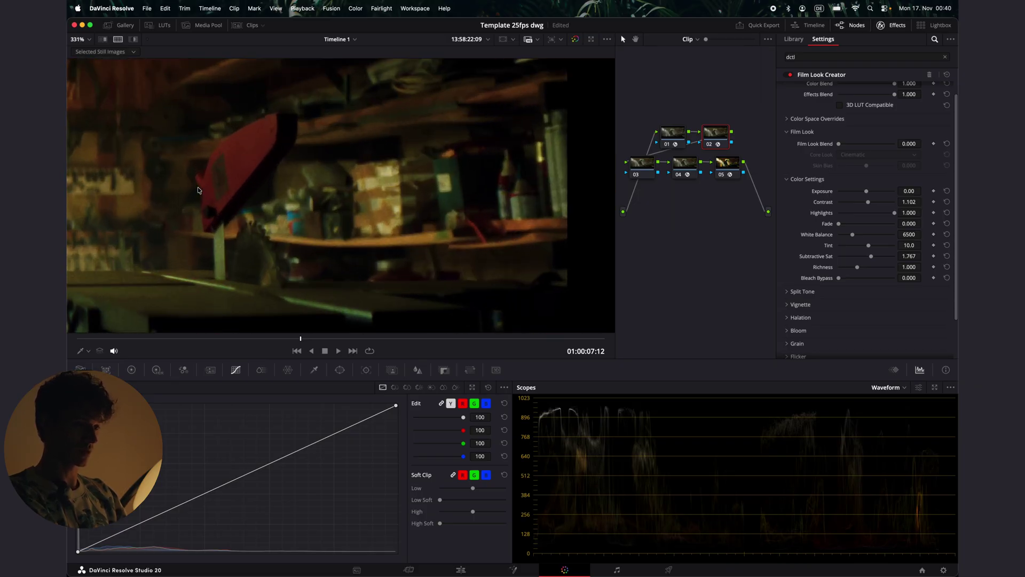
pyautogui.click(575, 39)
pyautogui.click(575, 41)
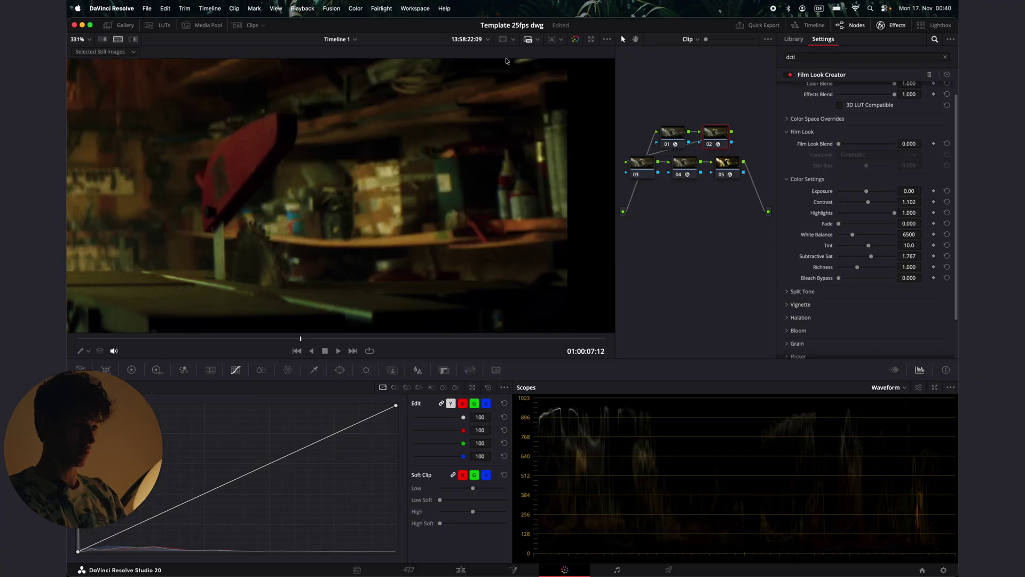
pyautogui.scroll(-3, 214, 176)
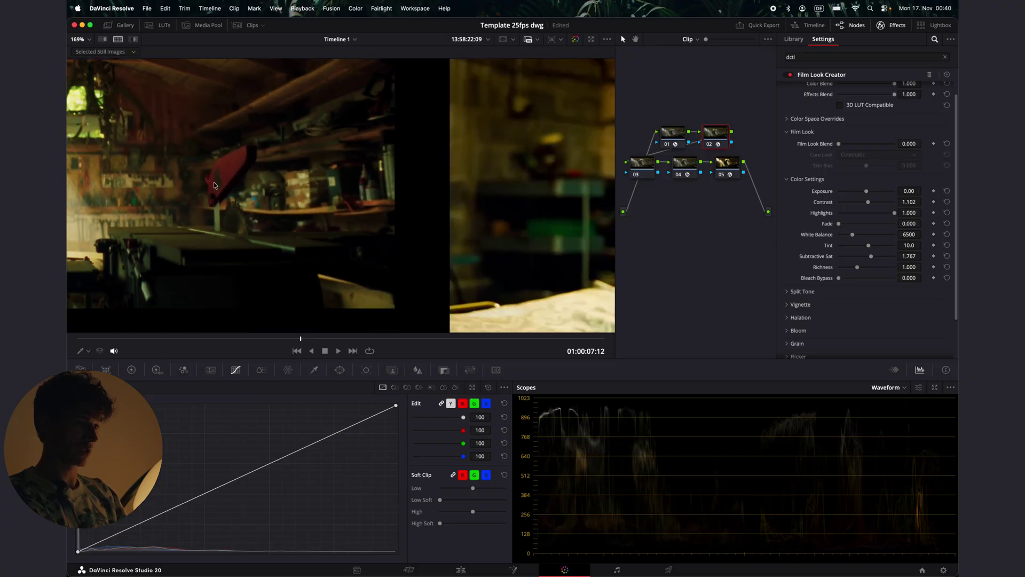
pyautogui.scroll(-4, 214, 185)
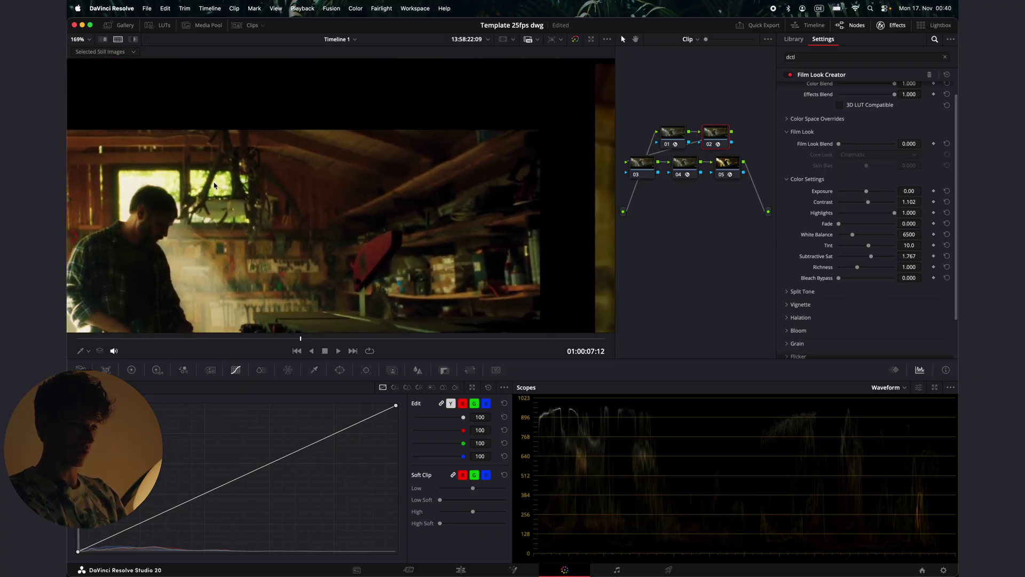
pyautogui.scroll(-2, 214, 185)
pyautogui.hscroll(-3, 213, 186)
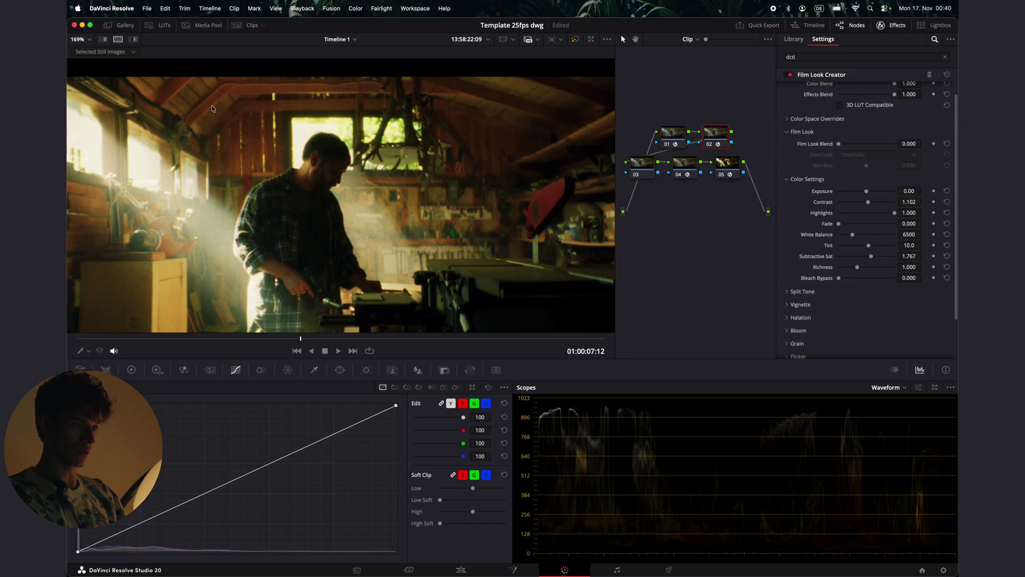
pyautogui.scroll(-2, 258, 158)
pyautogui.hscroll(8, 259, 158)
pyautogui.scroll(-2, 259, 158)
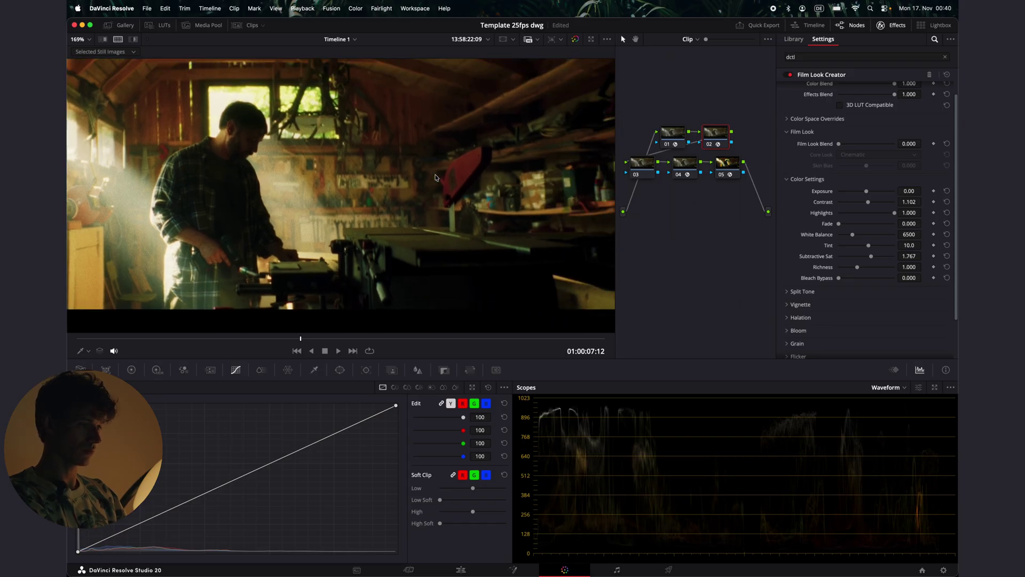
pyautogui.scroll(-10, 436, 177)
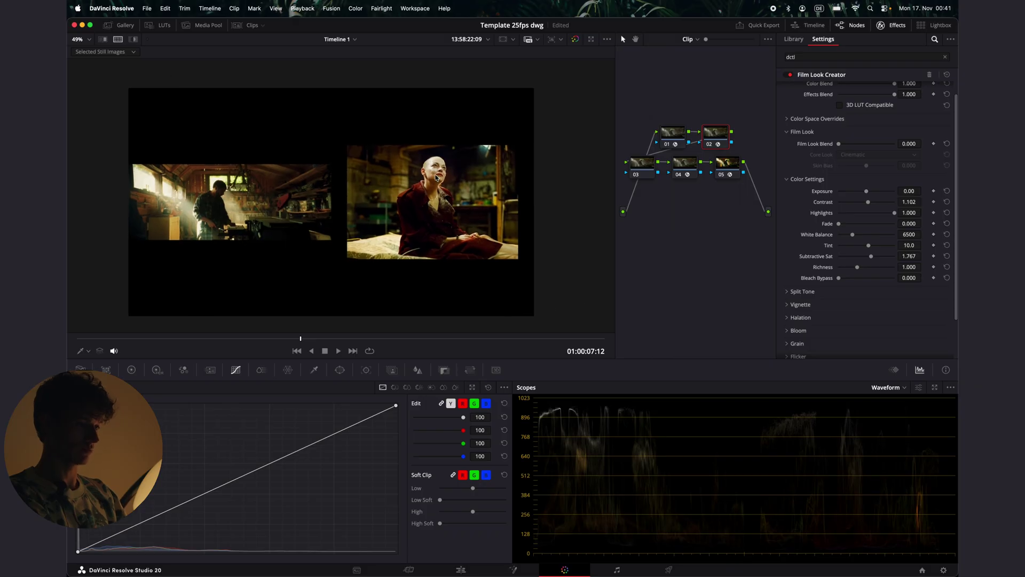
pyautogui.scroll(4, 435, 178)
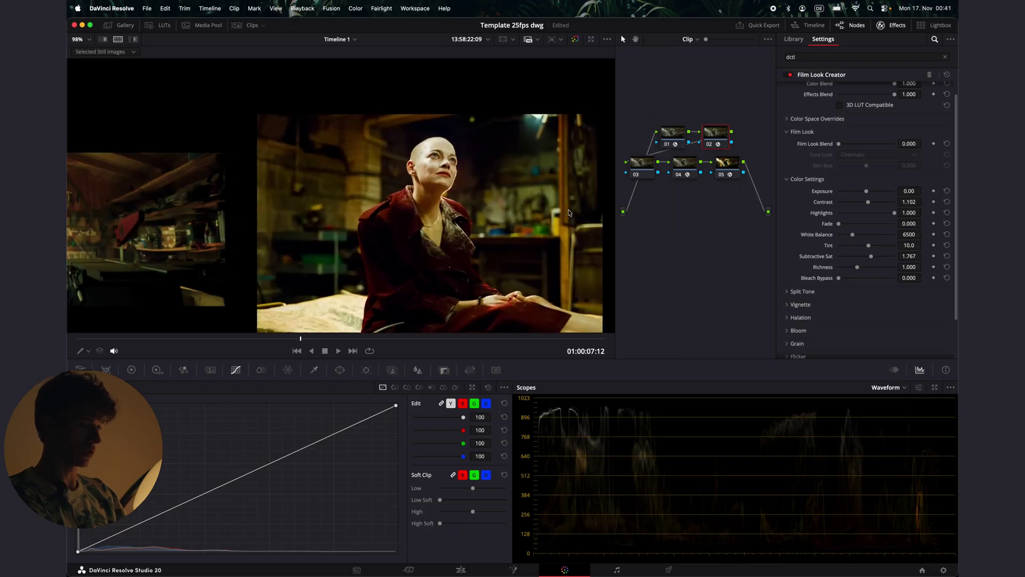
pyautogui.scroll(3, 568, 213)
pyautogui.scroll(-5, 568, 212)
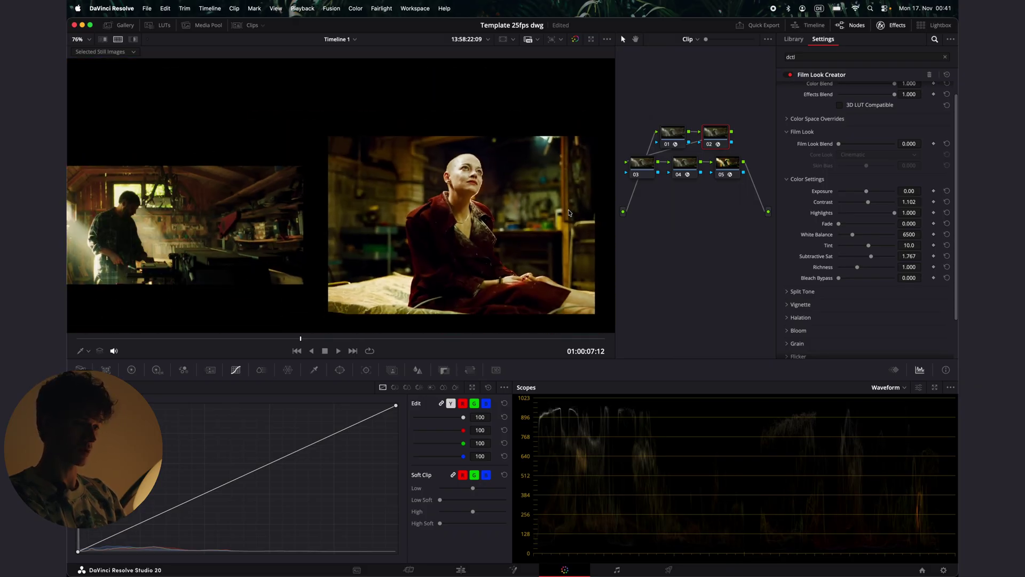
pyautogui.scroll(-2, 568, 212)
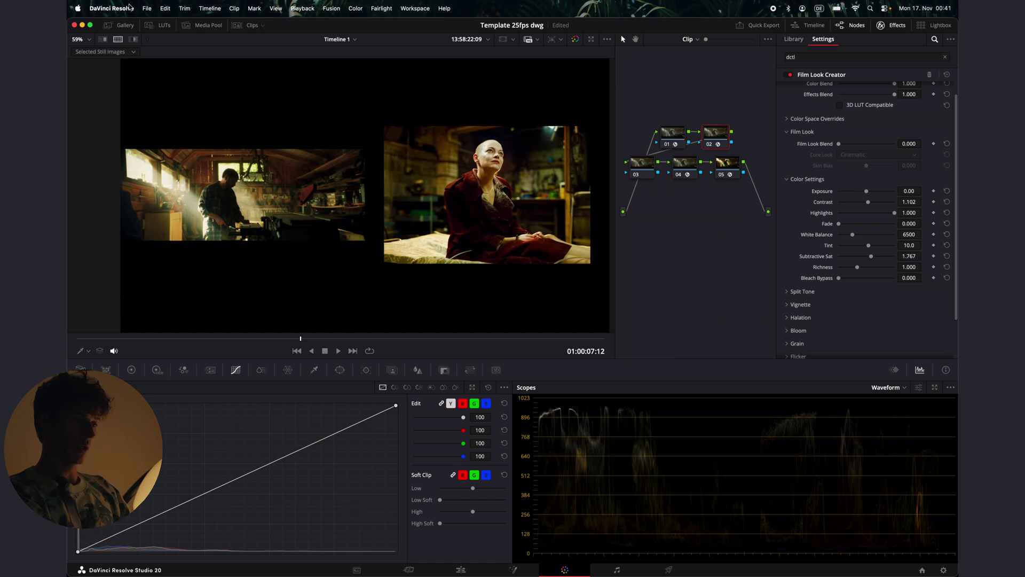
# Reset the existing grade on clip 08 from the clip strip
pyautogui.click(241, 25)
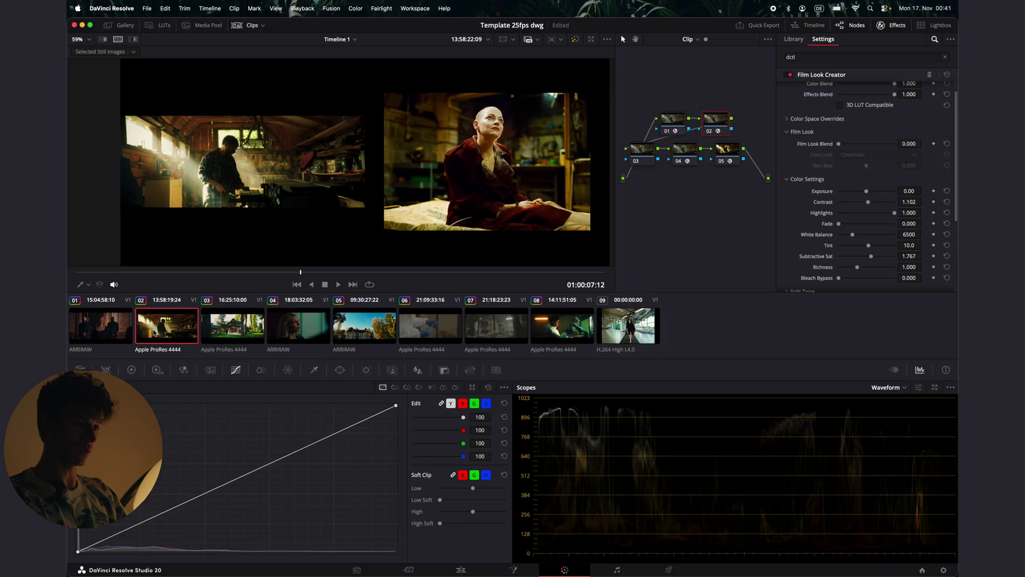
pyautogui.click(546, 326)
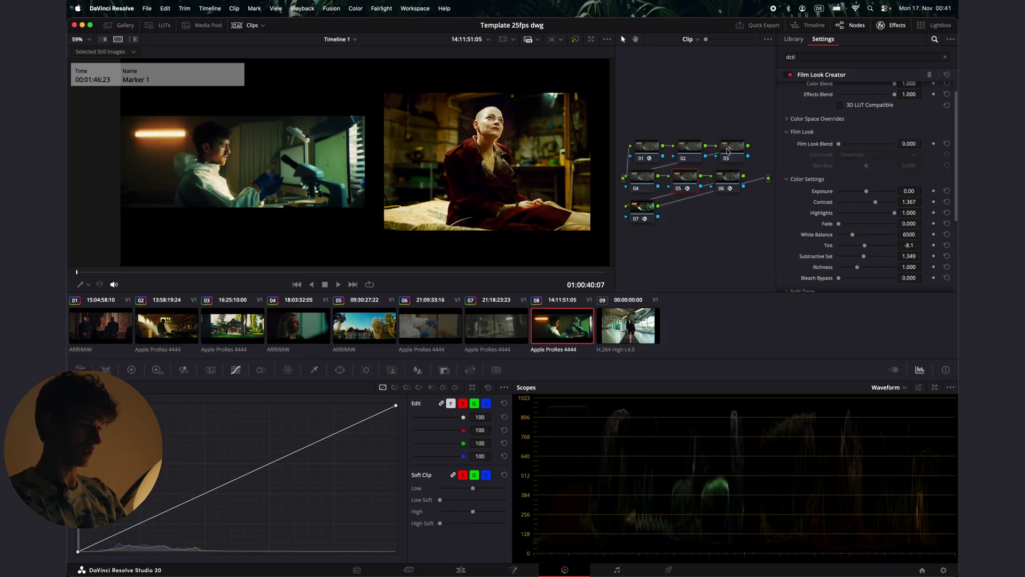
pyautogui.press('super+Home')
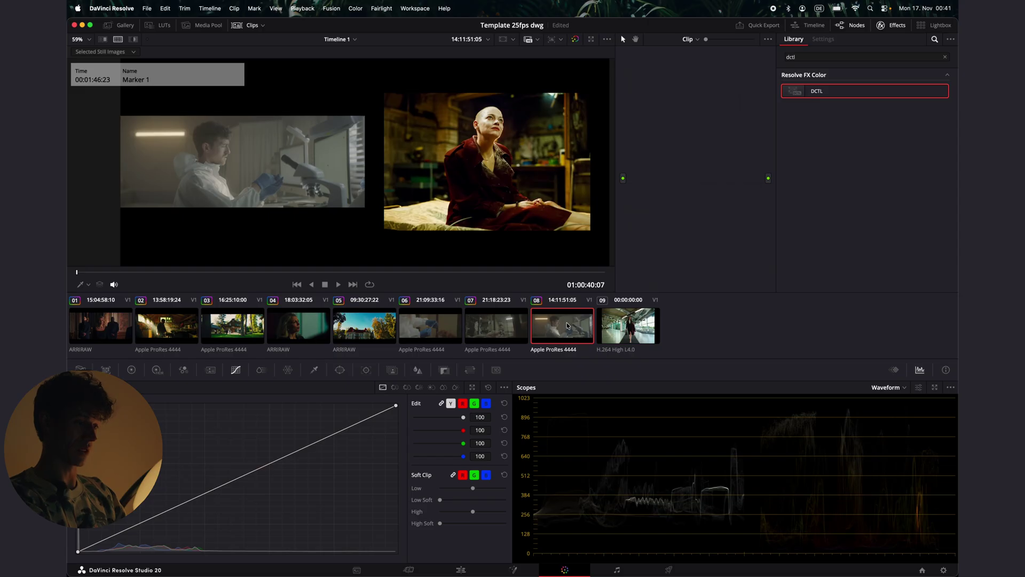
# Paste clip 02's five-node grade onto clip 08, then move to clip 07
pyautogui.click(160, 334)
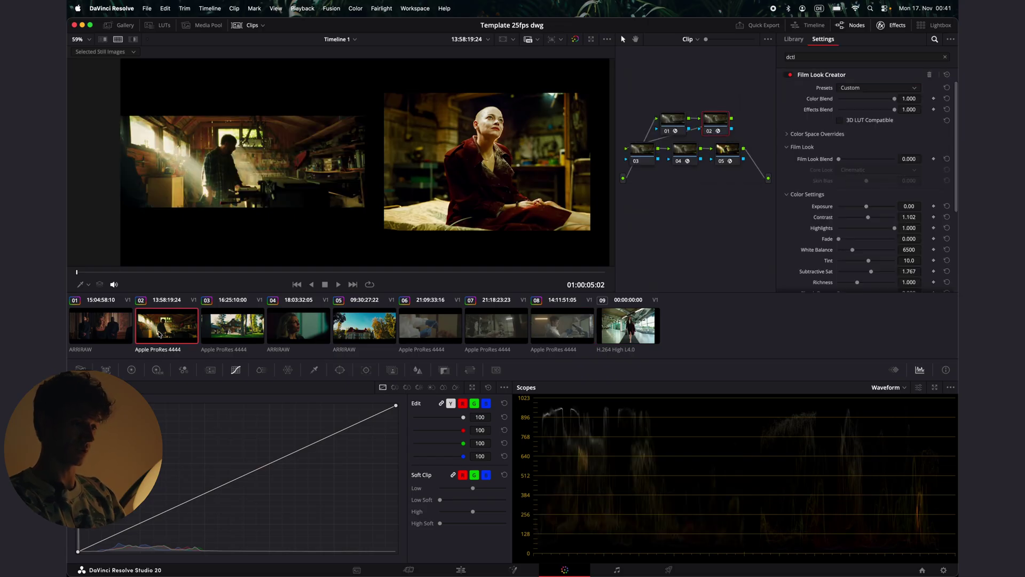
pyautogui.click(565, 316)
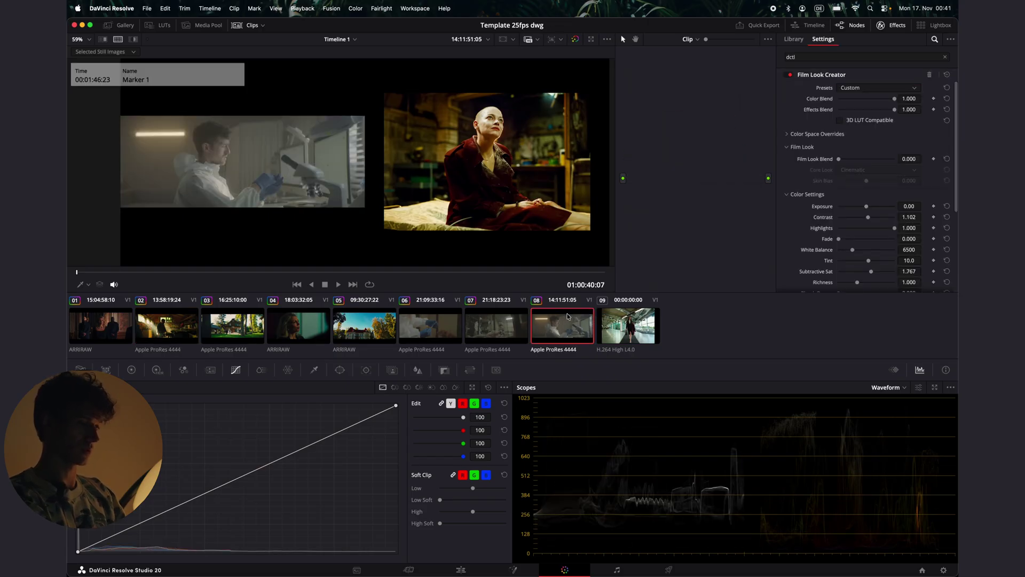
pyautogui.press('super+v')
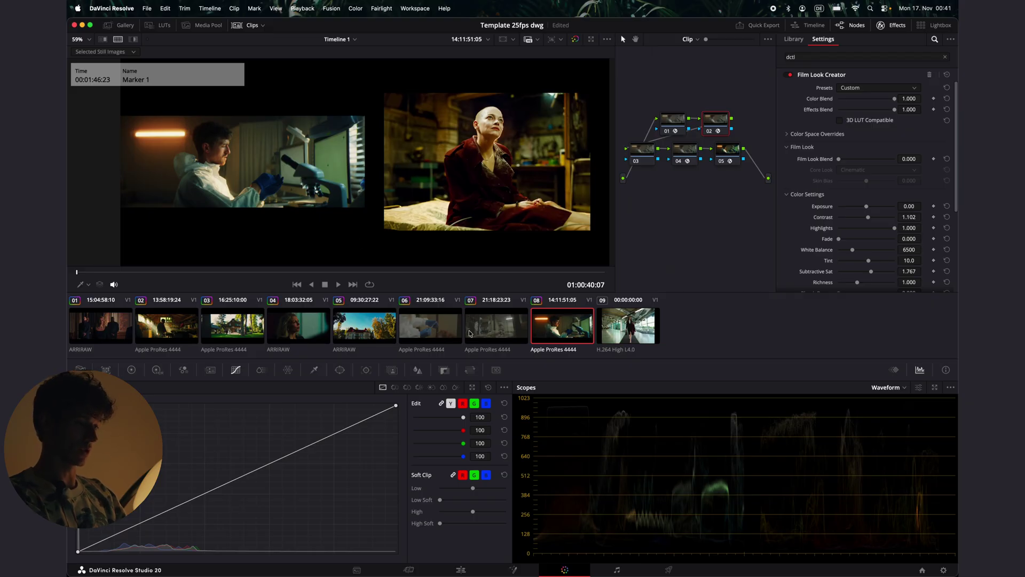
pyautogui.click(487, 331)
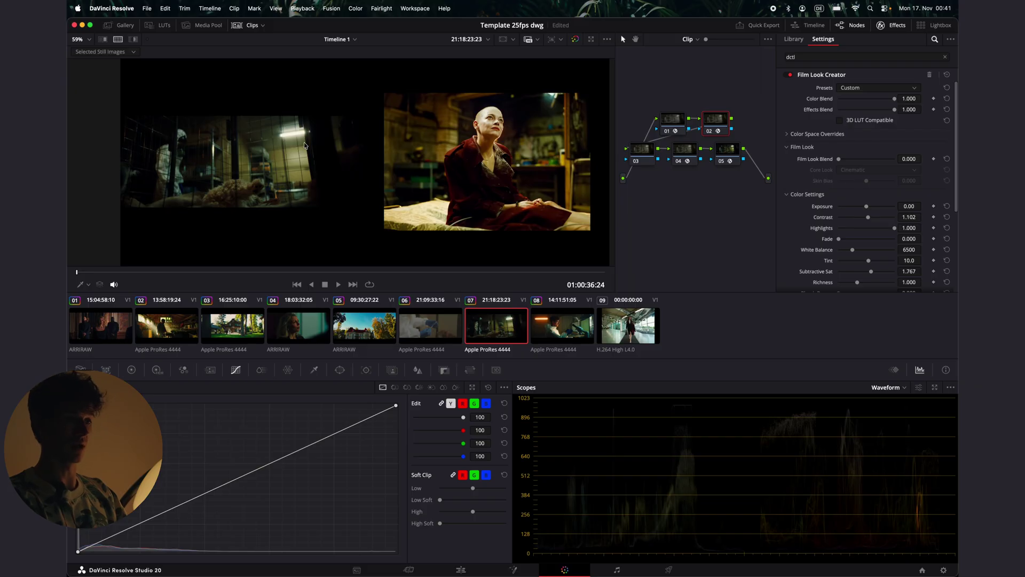
# Scrub clip 07 to a later frame, then load lab clip 08 beside the reference still
pyautogui.scroll(4, 274, 165)
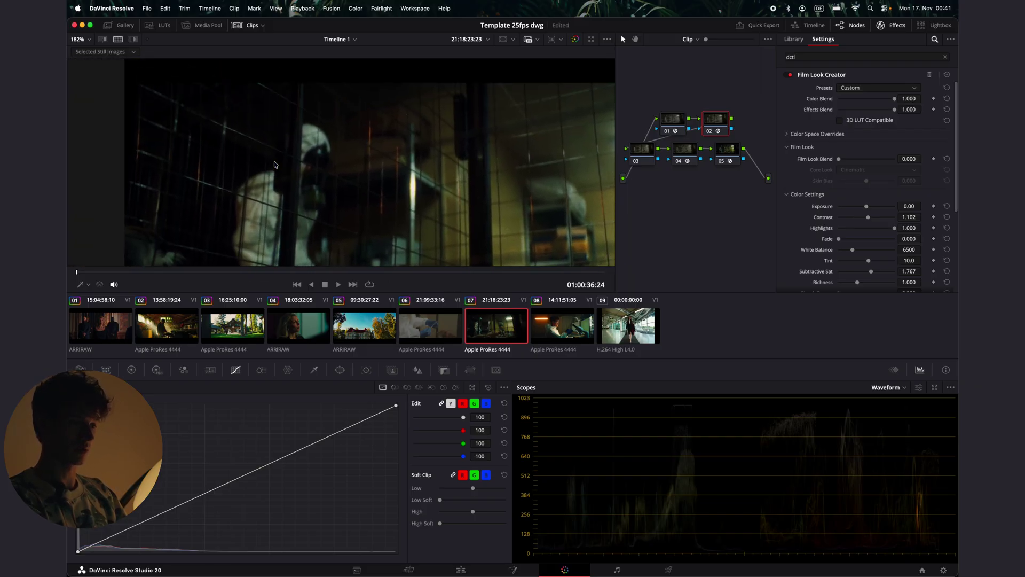
pyautogui.scroll(-4, 275, 165)
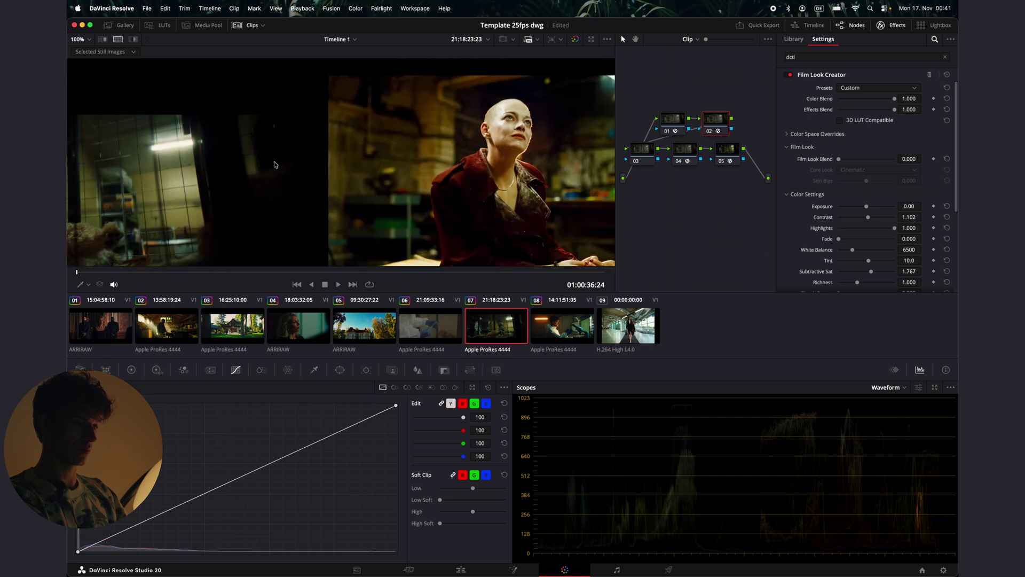
pyautogui.scroll(1, 275, 164)
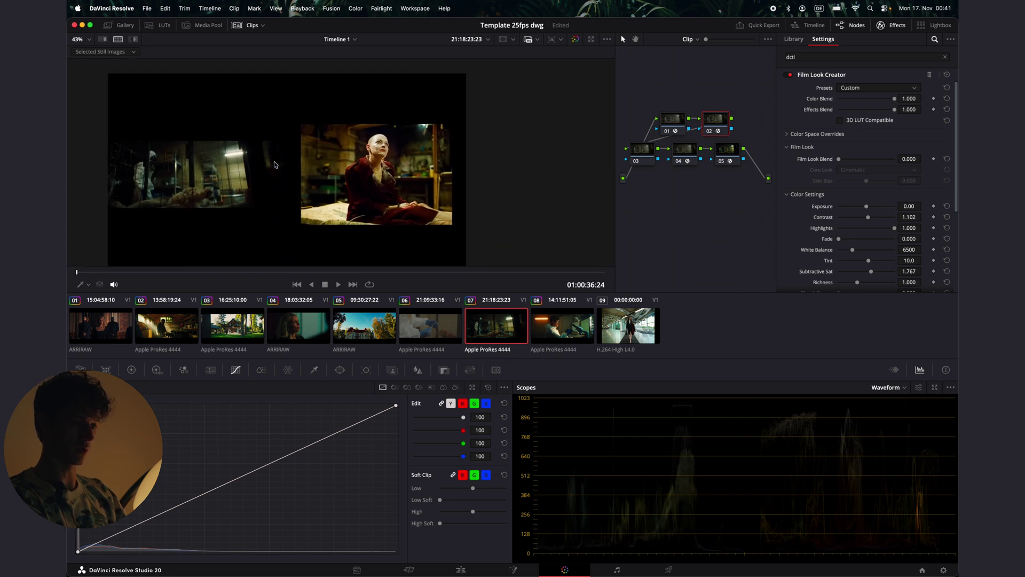
pyautogui.hscroll(-2, 275, 164)
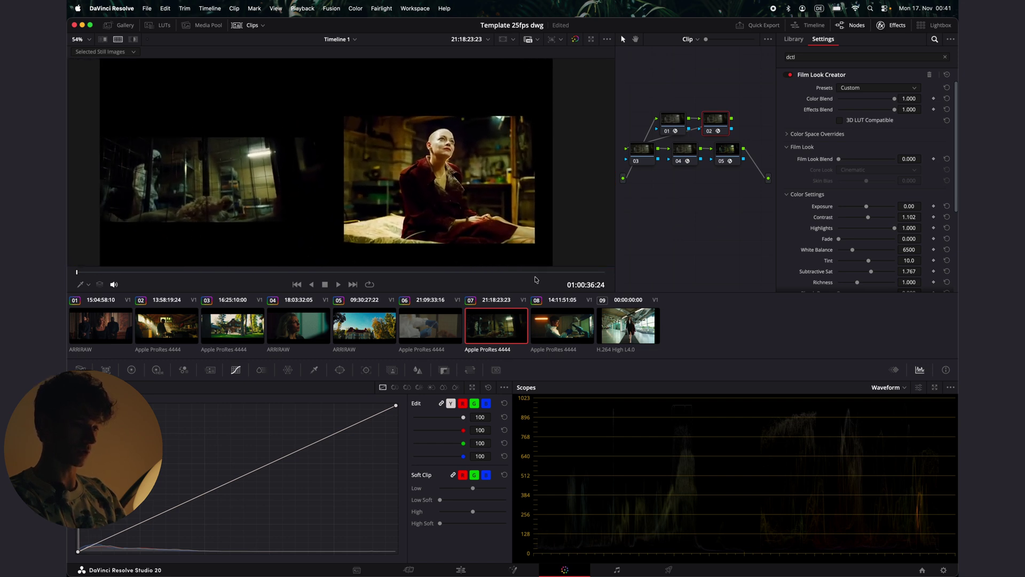
pyautogui.click(211, 272)
pyautogui.moveTo(211, 272); pyautogui.dragTo(436, 274)
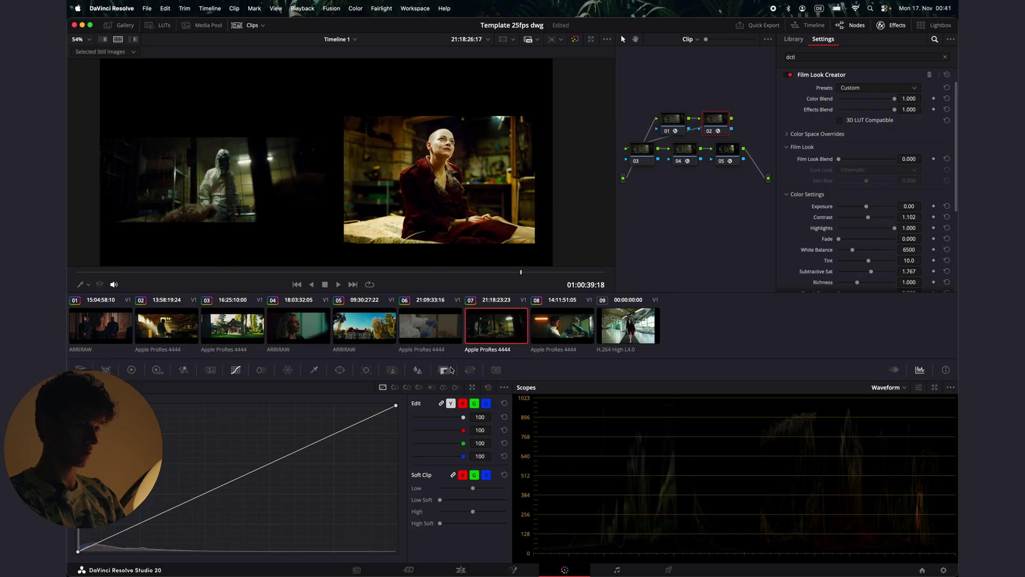
pyautogui.click(422, 321)
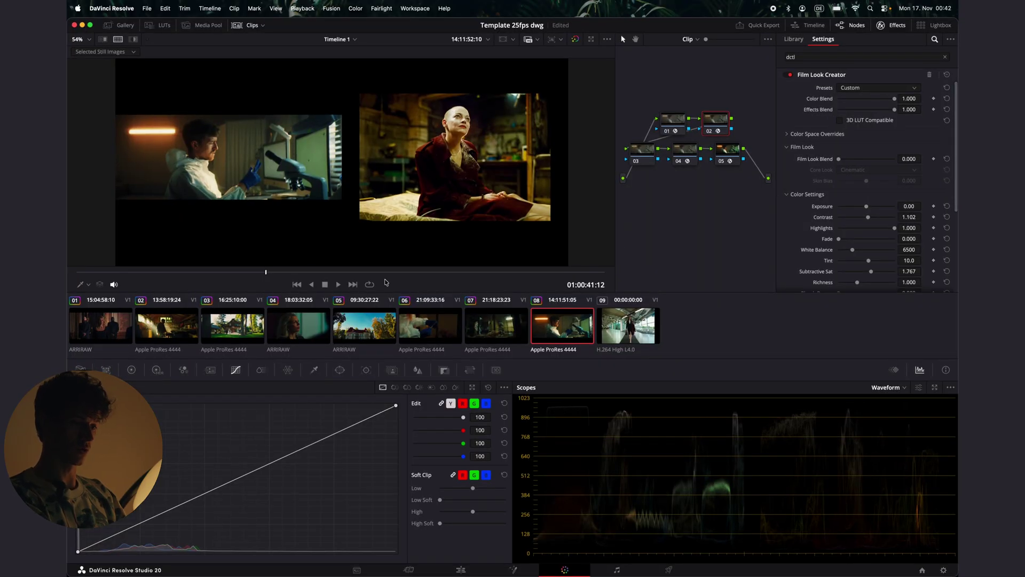
# Load workshop clip 02 and play it full screen in Cinema Viewer against the reference
pyautogui.click(167, 323)
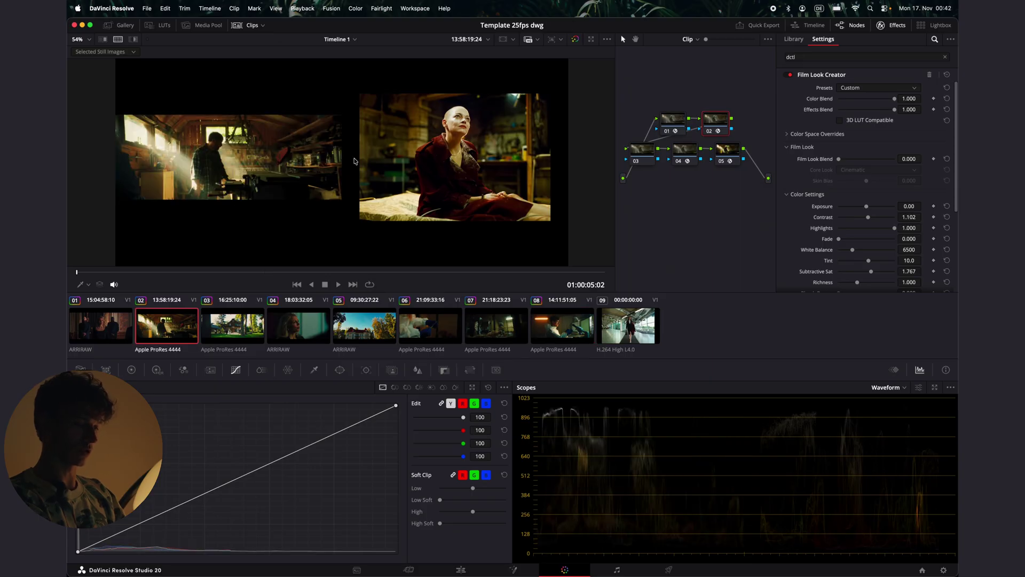
pyautogui.press('super+f')
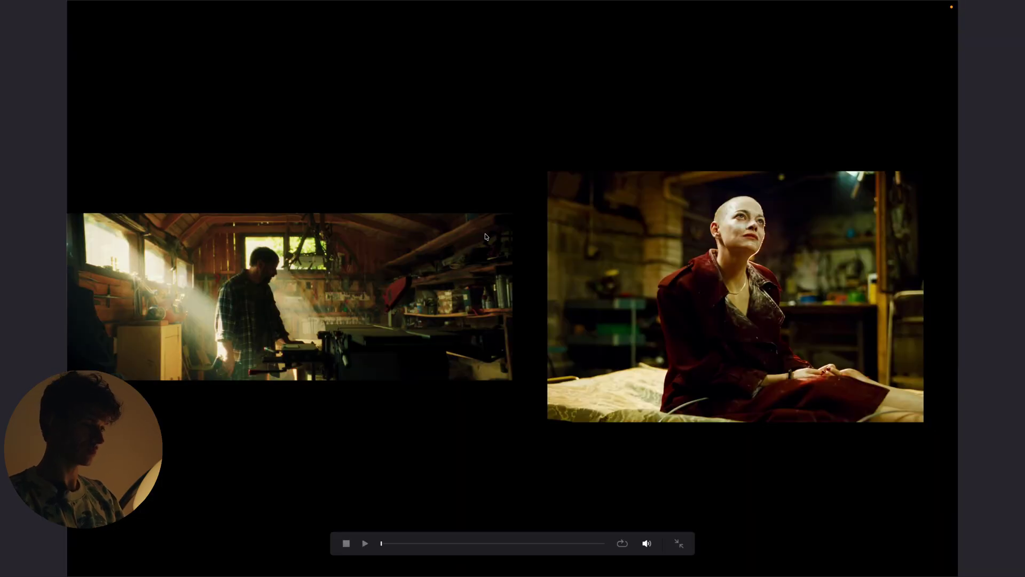
pyautogui.press('space')
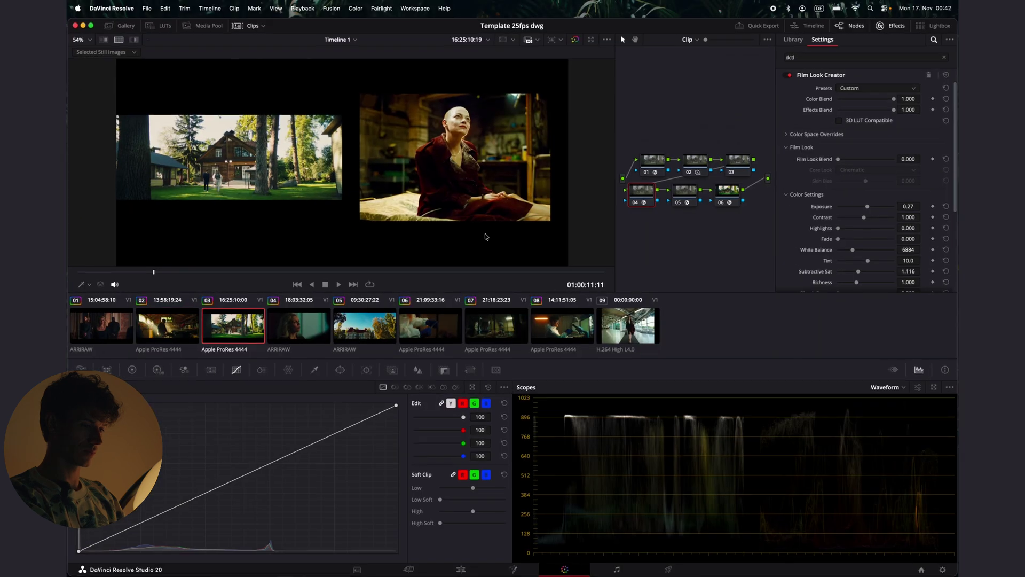
# Switch to funeral clip 01 and toggle its grade off and back on to compare
pyautogui.click(304, 329)
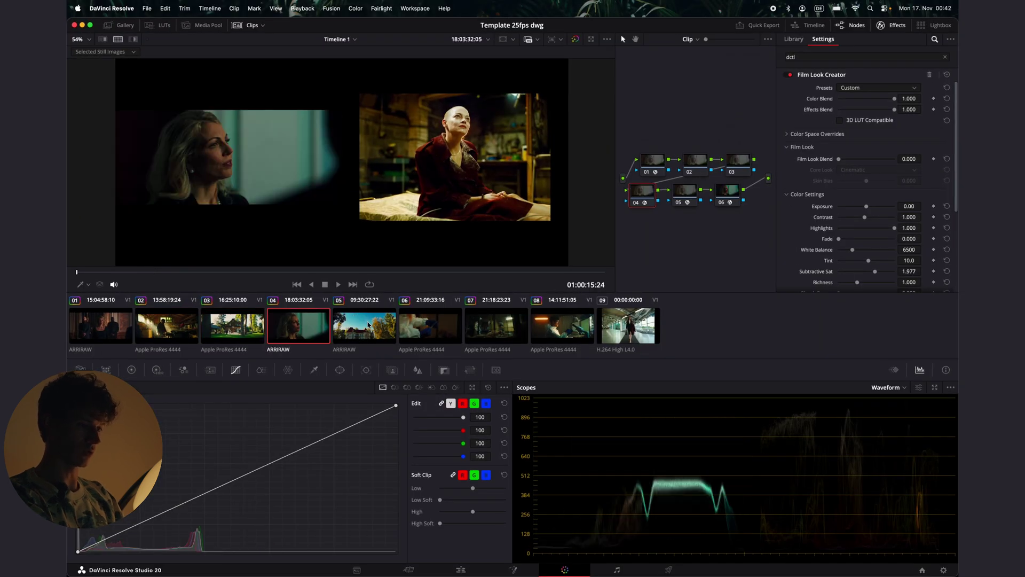
pyautogui.click(83, 330)
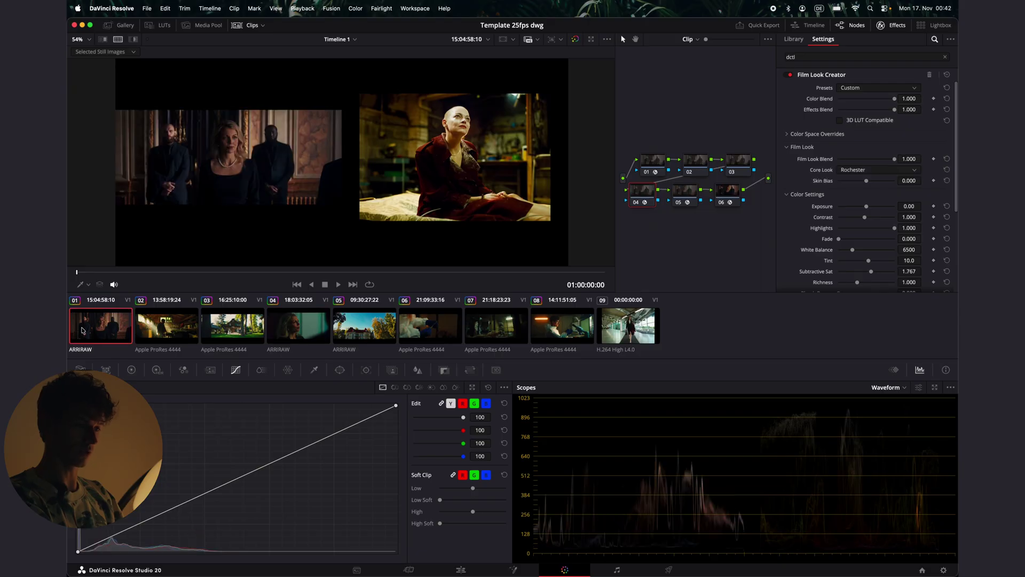
pyautogui.click(575, 39)
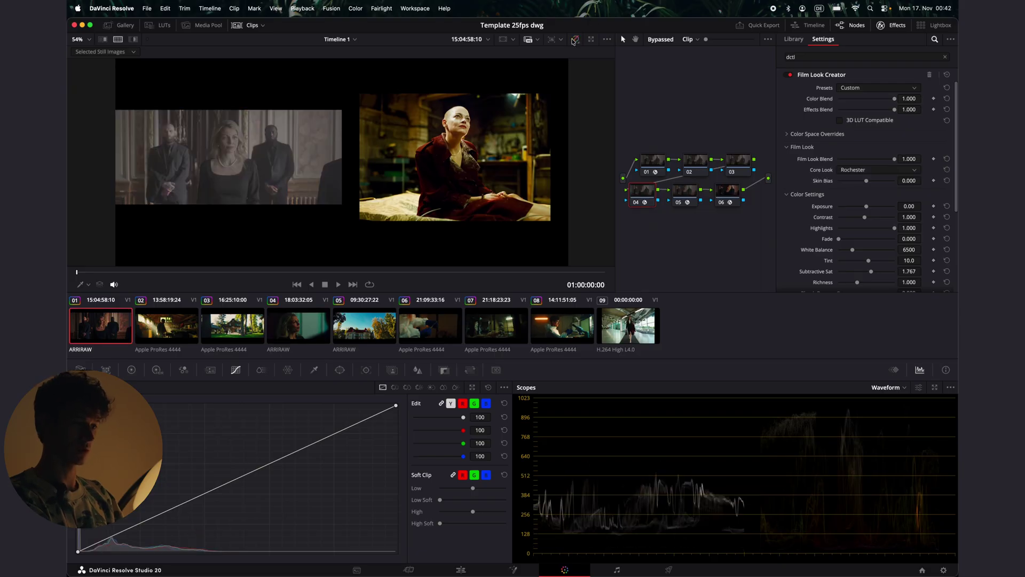
pyautogui.click(575, 39)
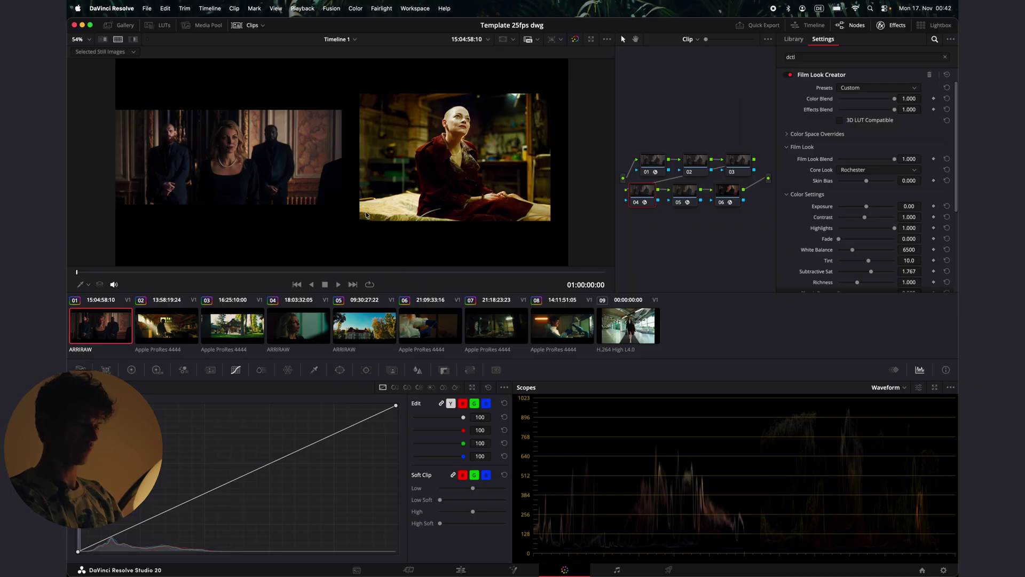
# View clip 01's comparison full screen, then move on to caged clip 07
pyautogui.press('super+f')
pyautogui.moveTo(559, 99)
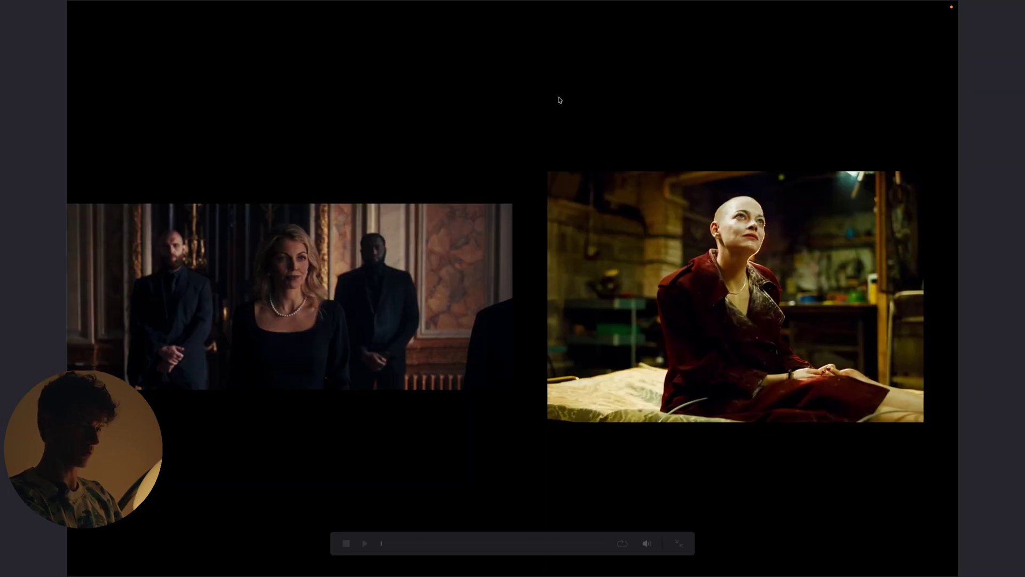
pyautogui.press('super+f')
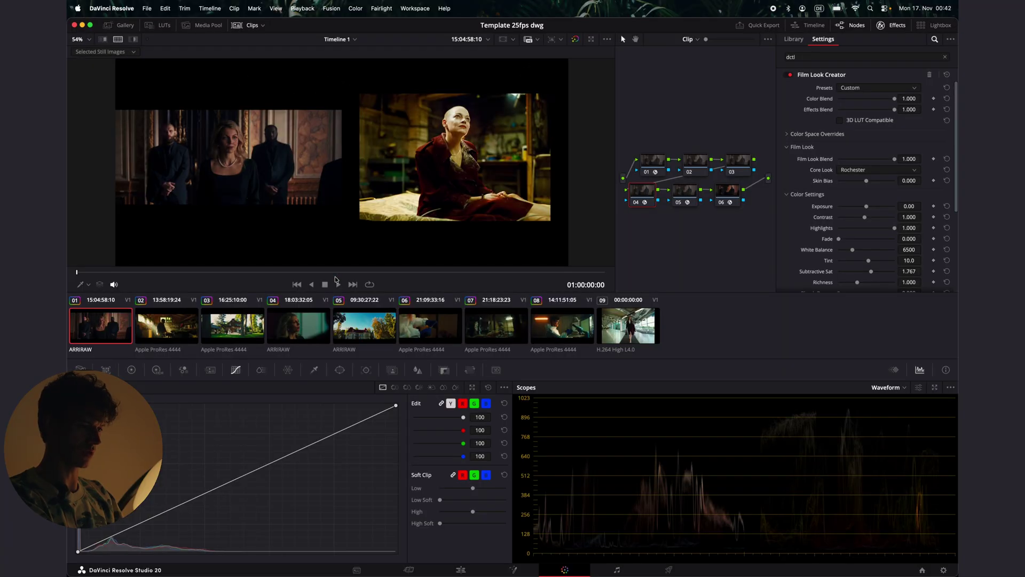
pyautogui.click(477, 317)
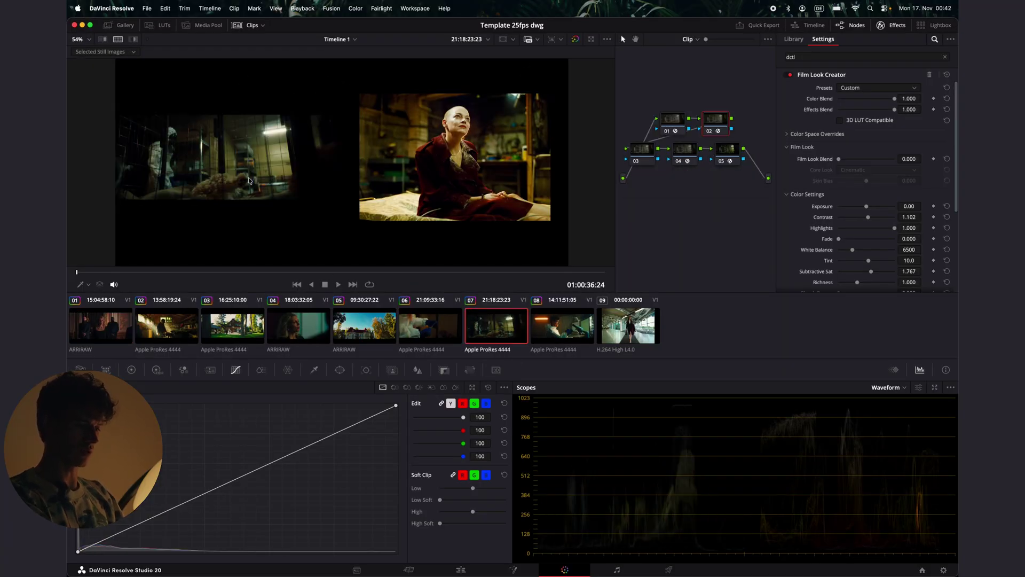
# View the caged clip 07 comparison full screen and return
pyautogui.press('super+f')
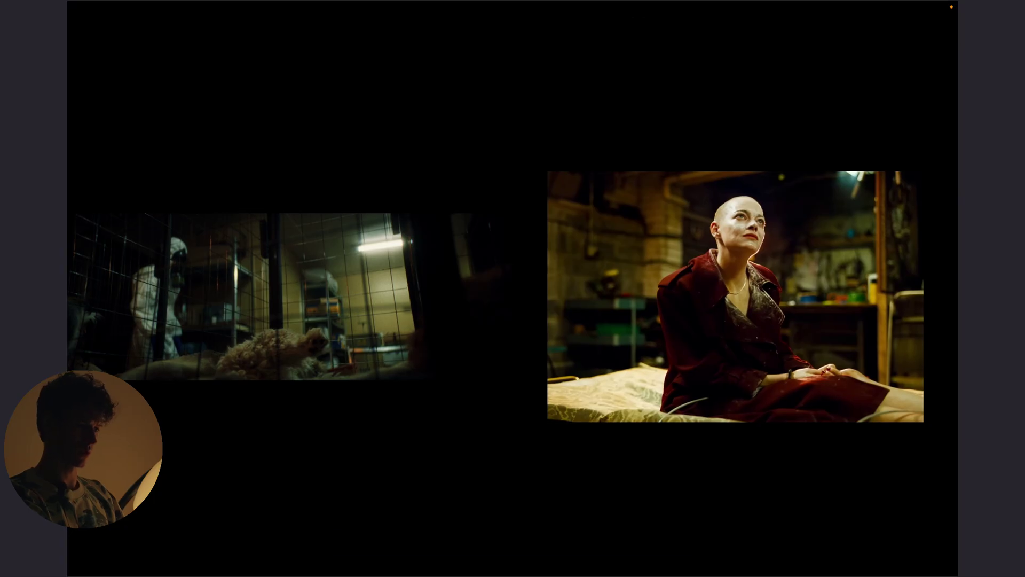
pyautogui.moveTo(352, 271)
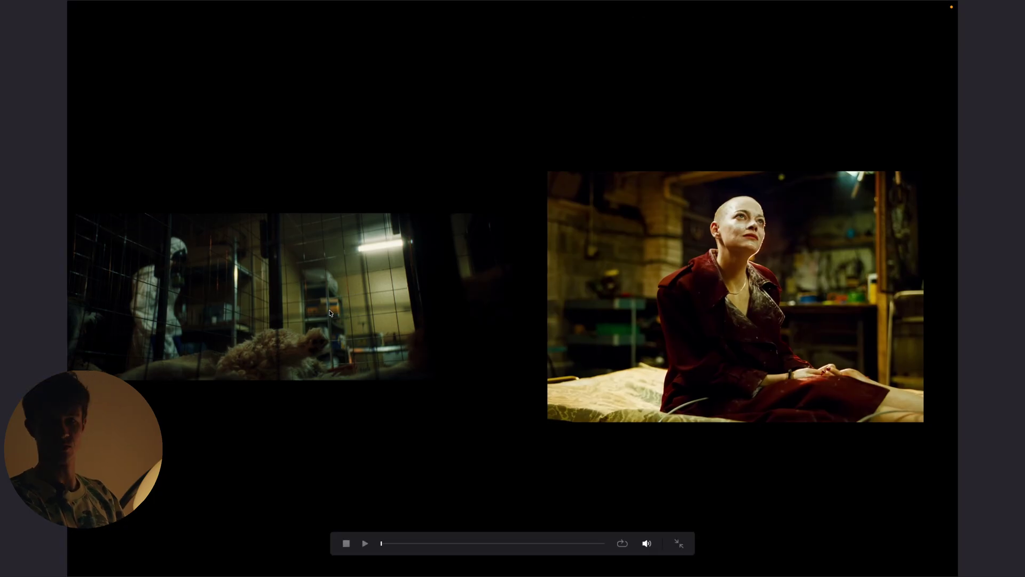
pyautogui.press('super+f')
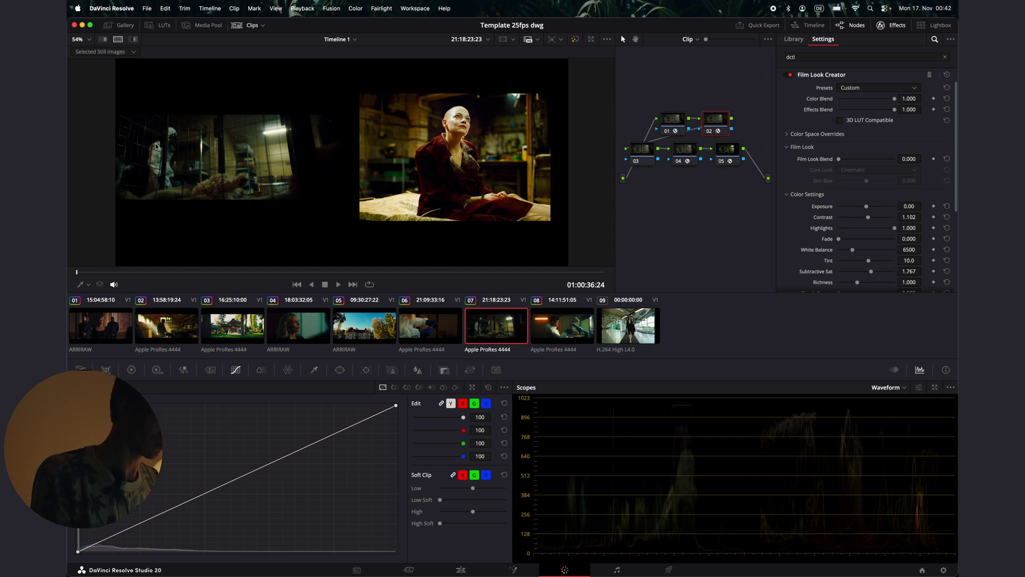
# Bring workshop clip 02 back into the comparison and view it full screen
pyautogui.hscroll(2, 168, 152)
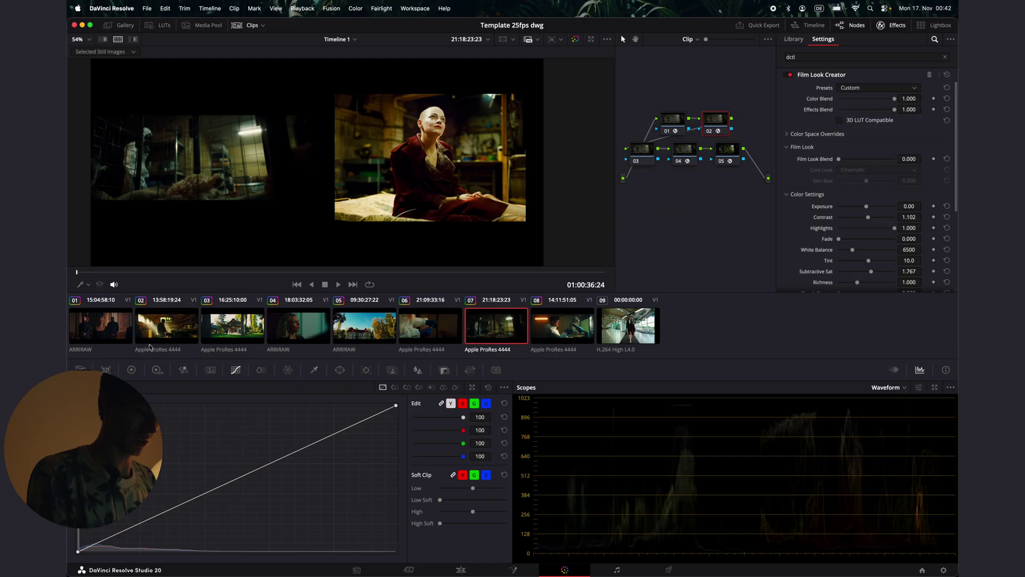
pyautogui.click(167, 329)
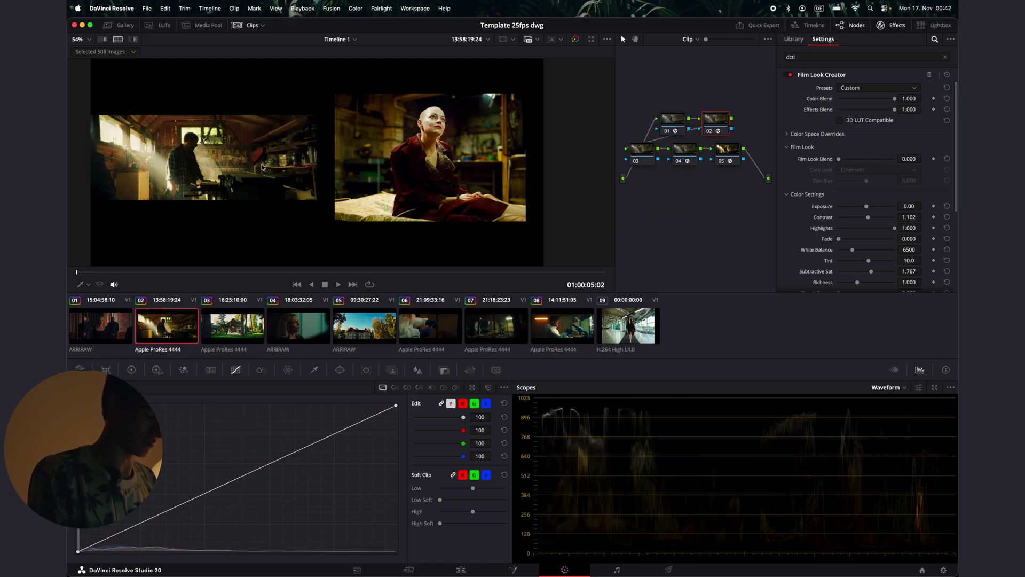
pyautogui.press('super+f')
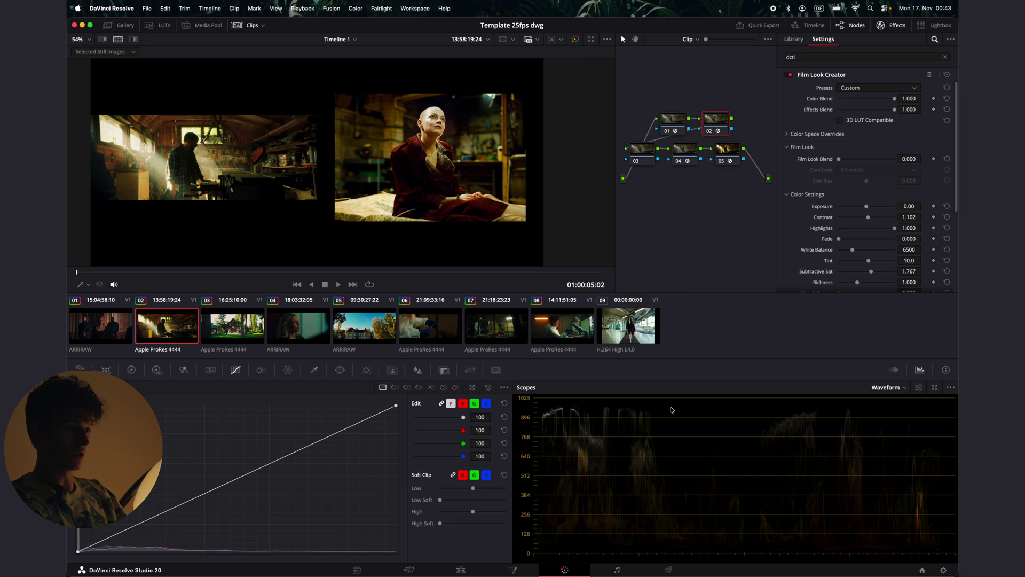
# Show node 05's Filmverse Lite 1.4 settings, keeping DaVinci Wide Gamut input and BT.709-5 (Gamma 2.4) output
pyautogui.click(732, 151)
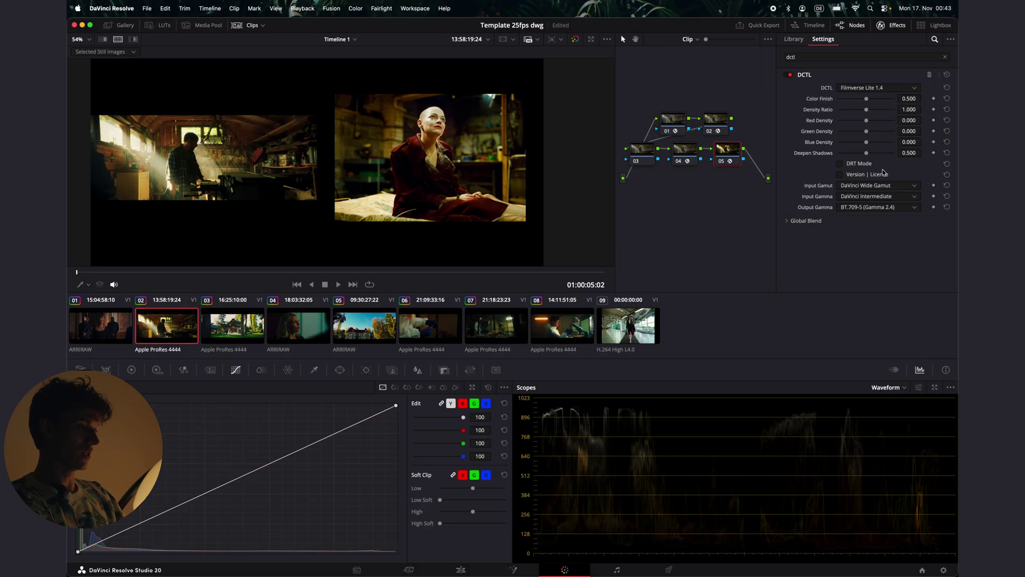
pyautogui.click(859, 186)
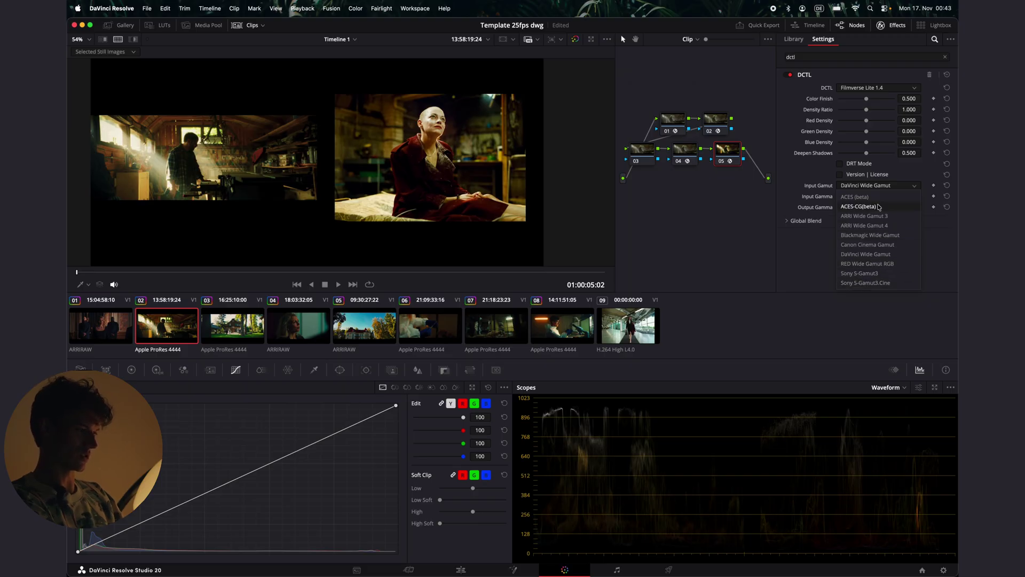
pyautogui.click(793, 233)
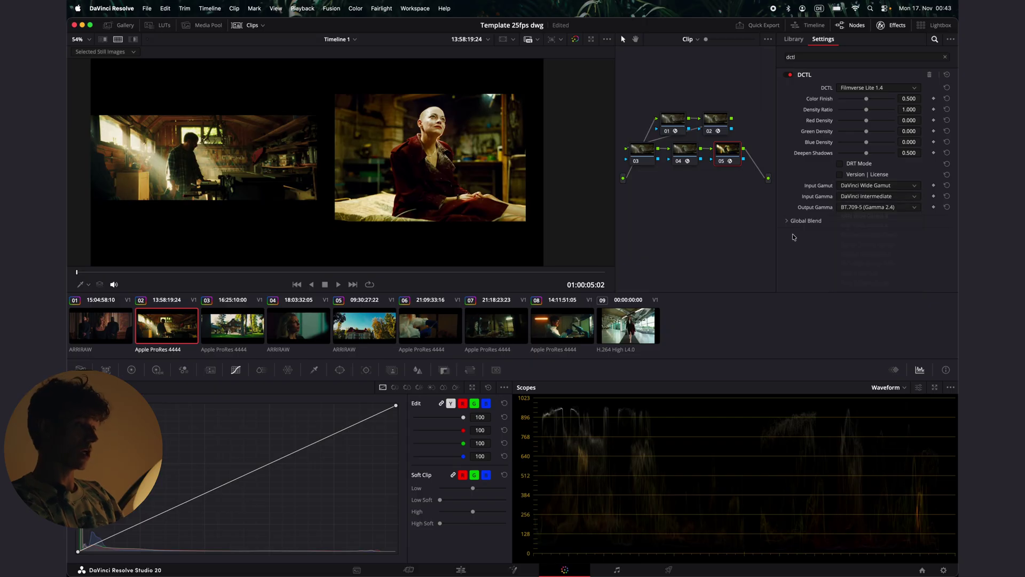
pyautogui.click(871, 207)
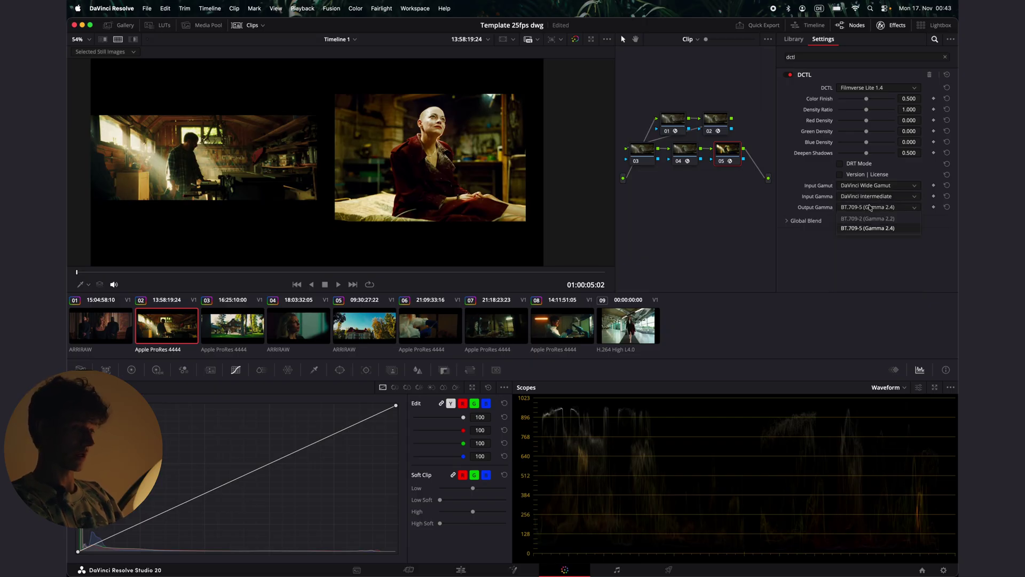
pyautogui.click(894, 231)
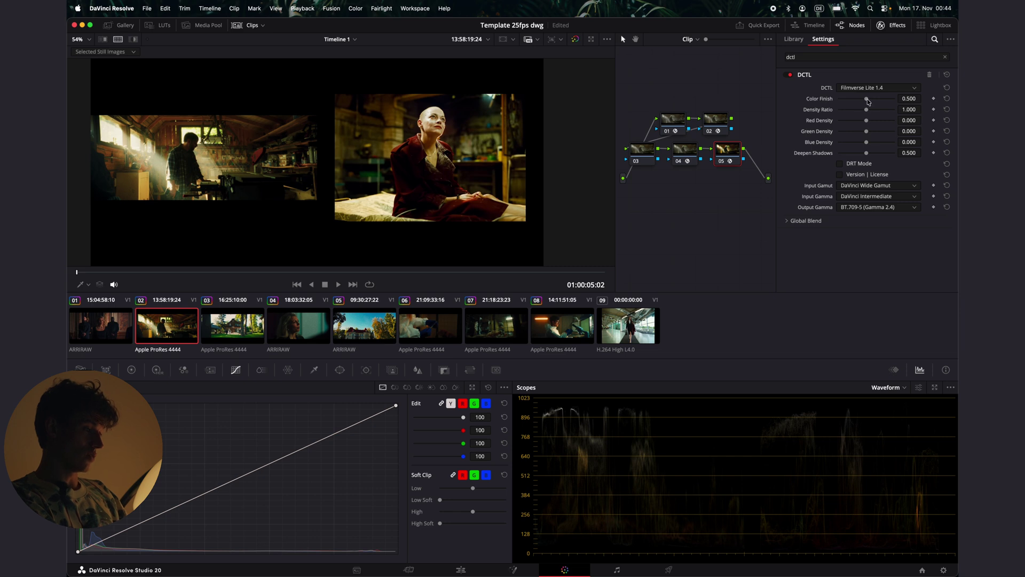
# Raise the Filmverse Color Finish to 0.574 and lower its Density Ratio
pyautogui.moveTo(867, 99)
pyautogui.mouseDown()
pyautogui.moveTo(883, 102)
pyautogui.moveTo(870, 99)
pyautogui.moveTo(870, 113)
pyautogui.mouseUp()
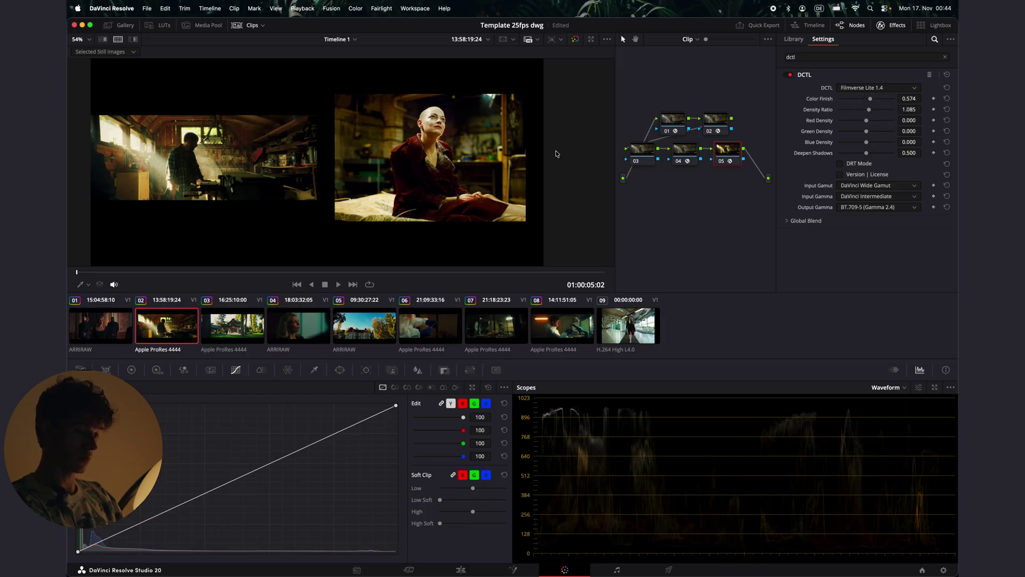
pyautogui.scroll(10, 258, 174)
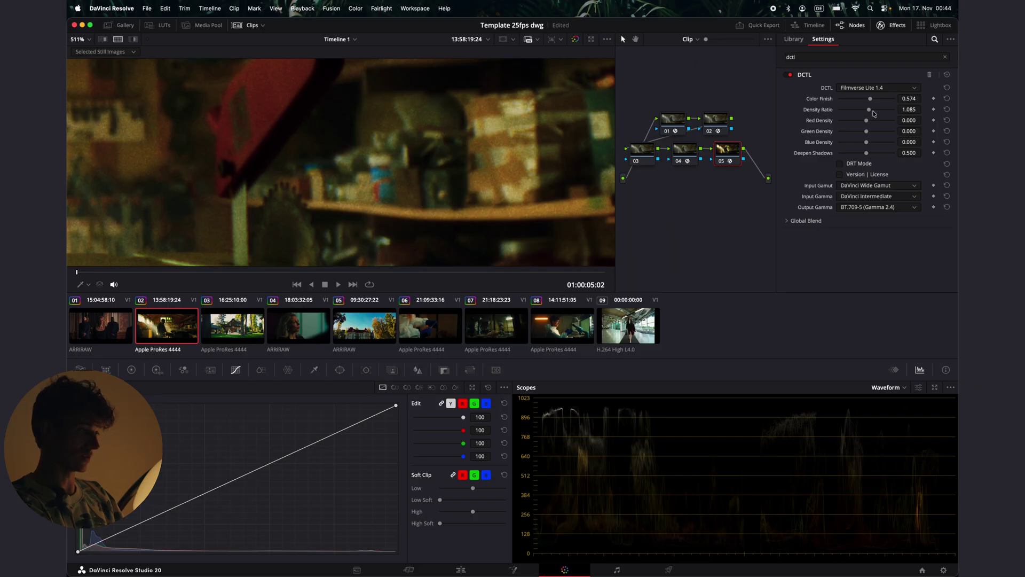
pyautogui.moveTo(868, 110); pyautogui.dragTo(866, 133)
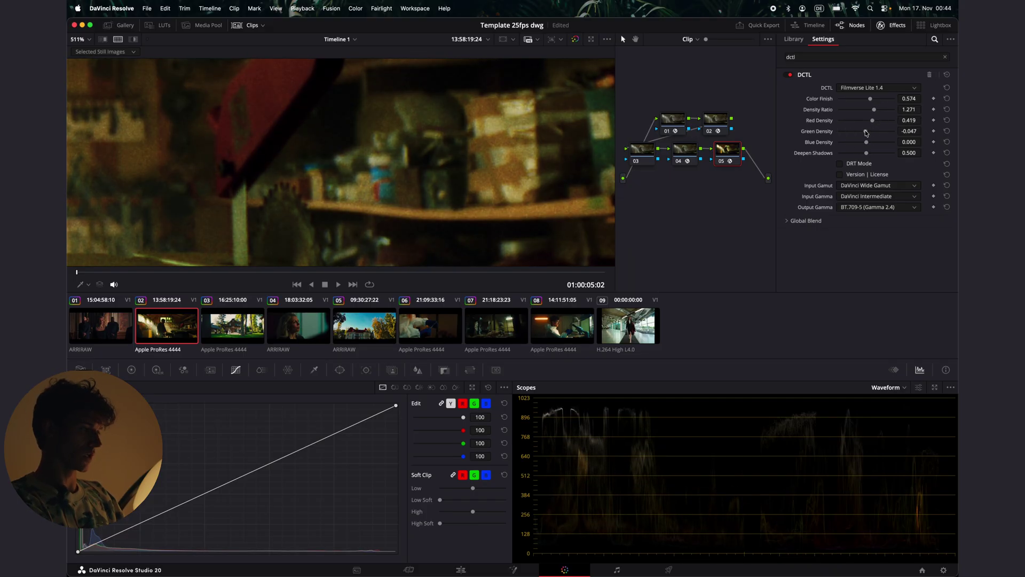
# Reset the DCTL parameters to defaults with output gamma BT.709-5 (Gamma 2.4), then compare the split view
pyautogui.click(947, 89)
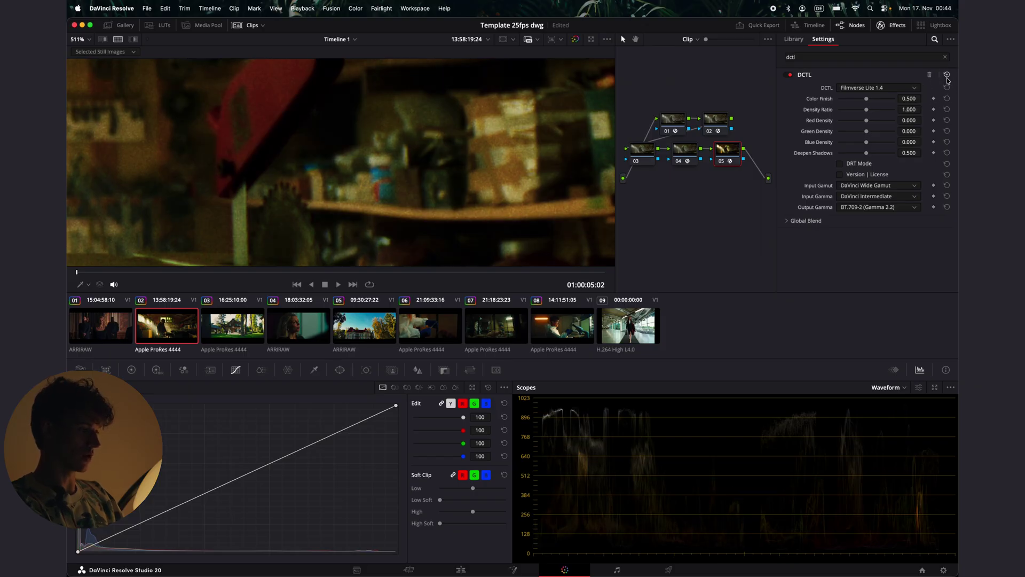
pyautogui.click(903, 207)
pyautogui.click(875, 228)
pyautogui.scroll(-5, 407, 164)
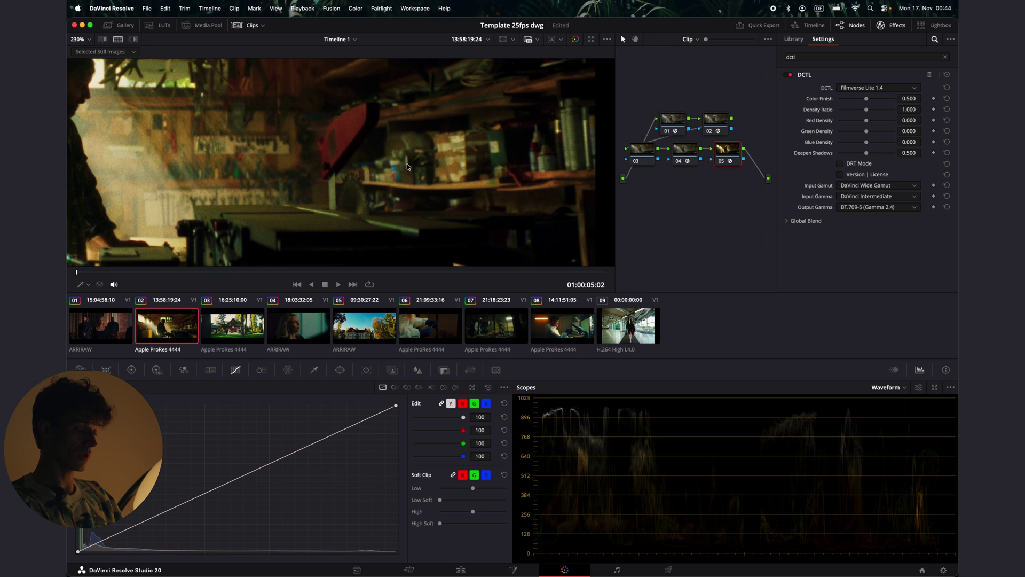
pyautogui.scroll(-3, 411, 160)
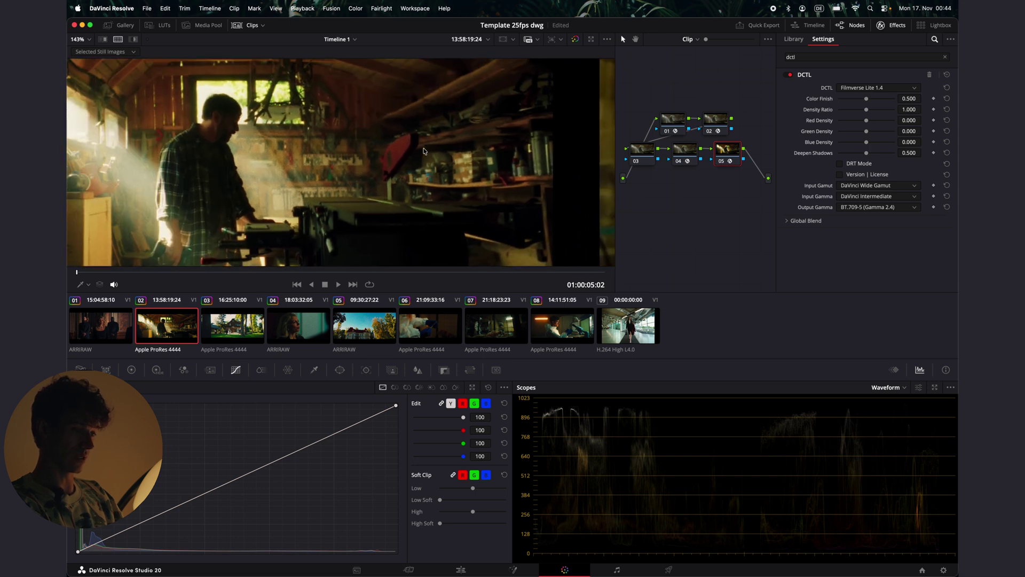
pyautogui.hscroll(5, 423, 151)
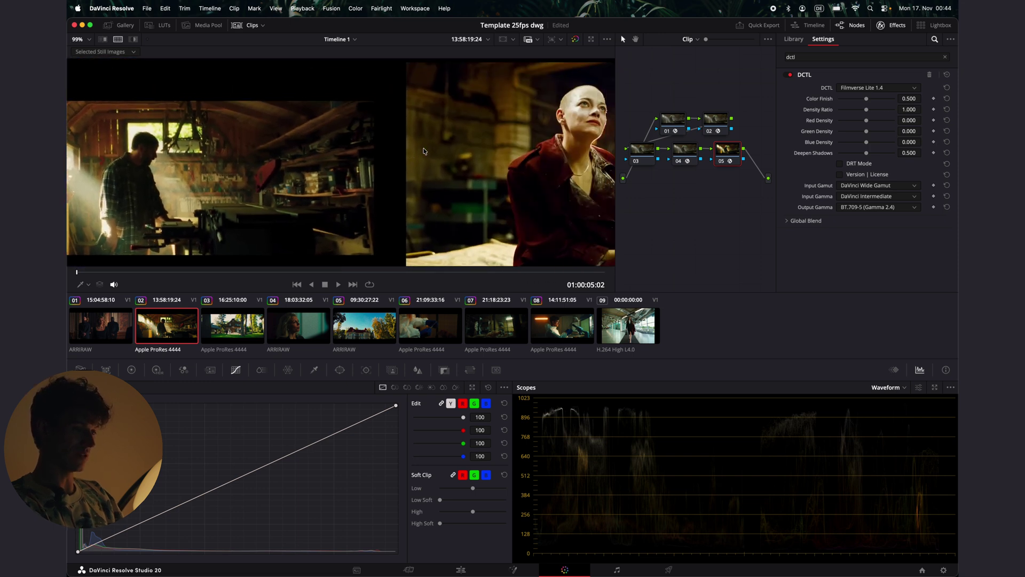
pyautogui.hscroll(6, 423, 151)
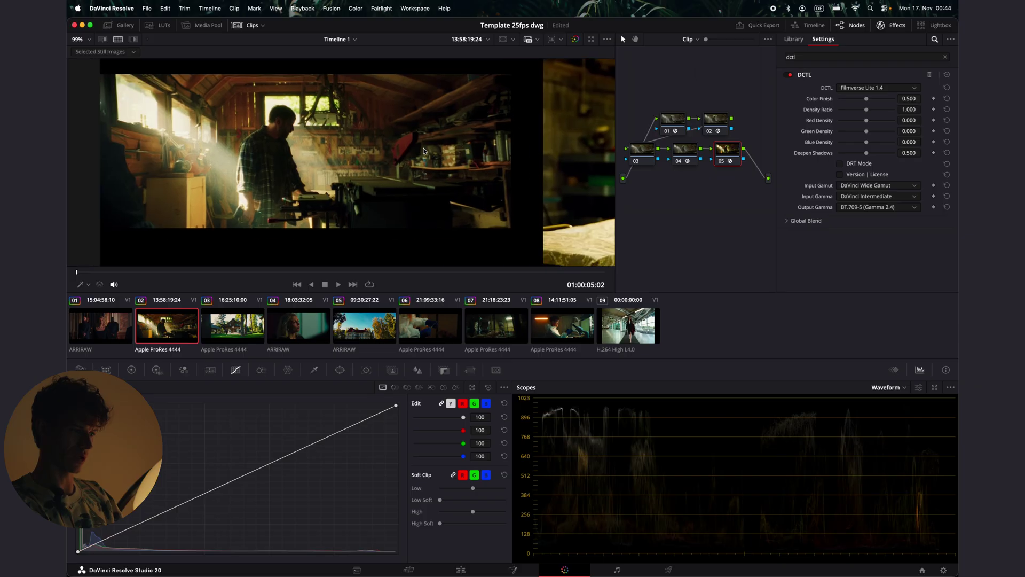
pyautogui.scroll(-4, 423, 151)
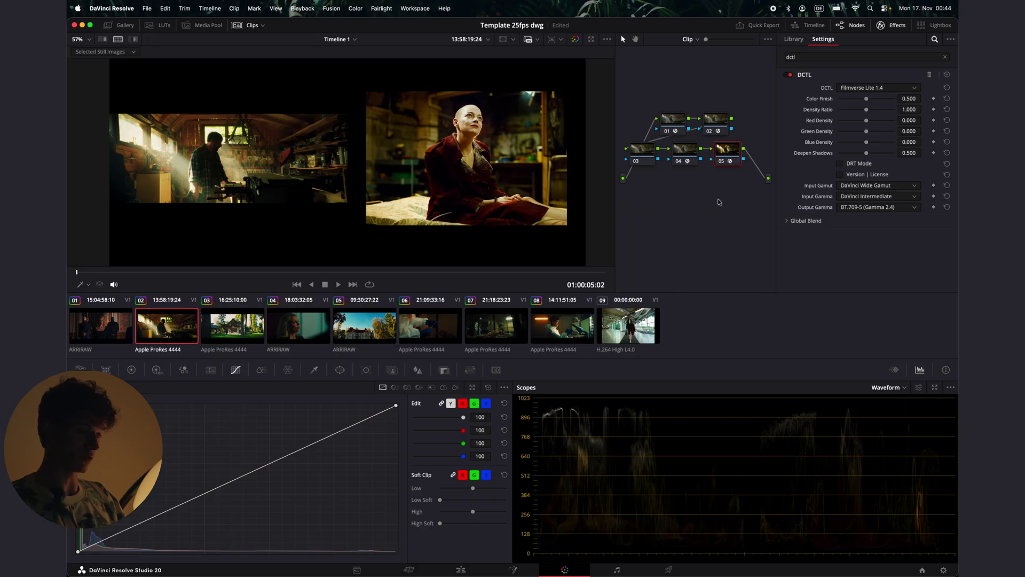
# Switch the scope to CIE Chromaticity
pyautogui.click(902, 387)
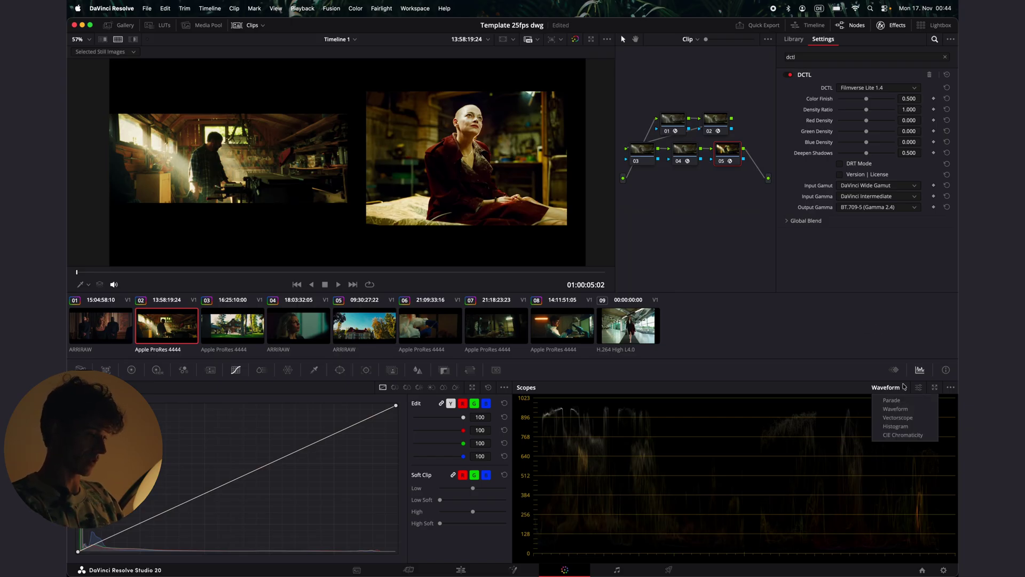
pyautogui.click(899, 435)
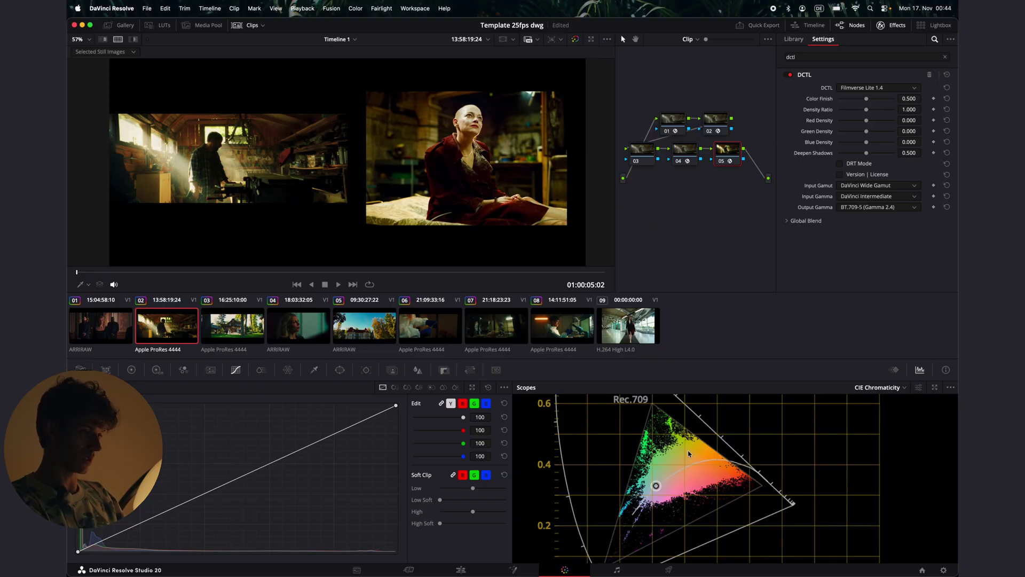
pyautogui.scroll(-2, 688, 454)
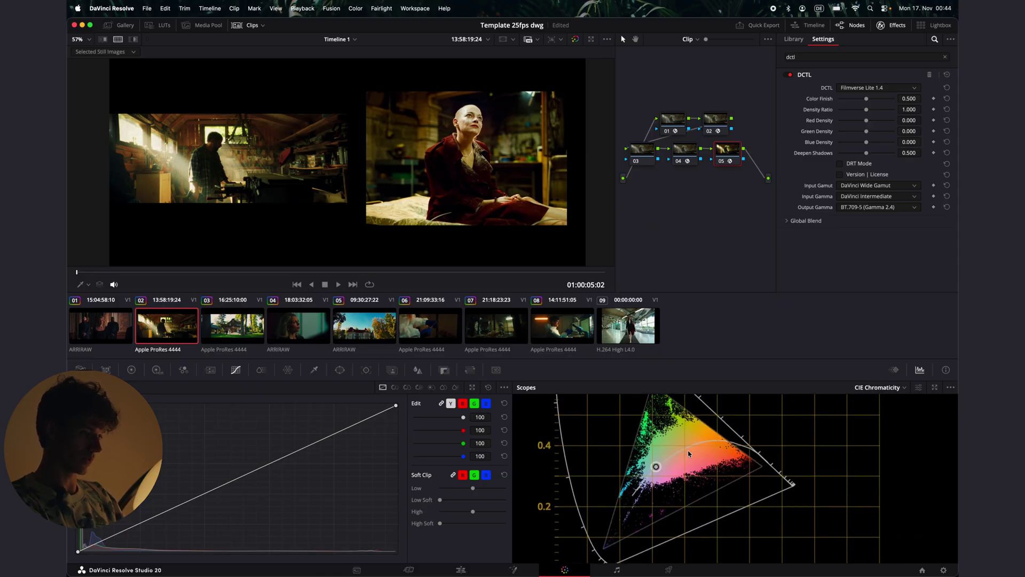
# Save the project and briefly bypass the grade to compare against the ungraded image
pyautogui.press('super+s')
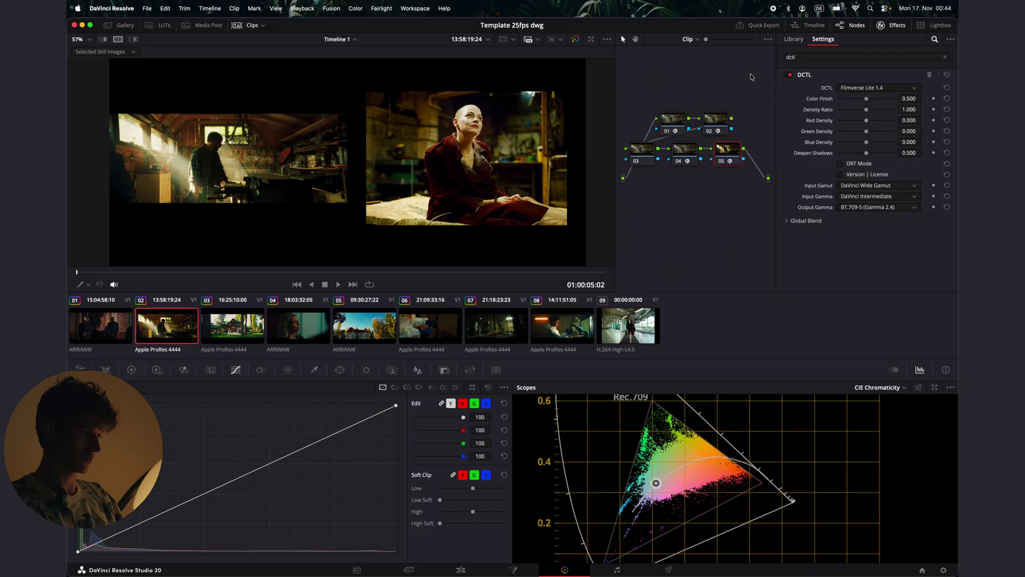
pyautogui.hotkey('shift', 'd')
pyautogui.hotkey('shift', 'd')
pyautogui.scroll(3, 486, 132)
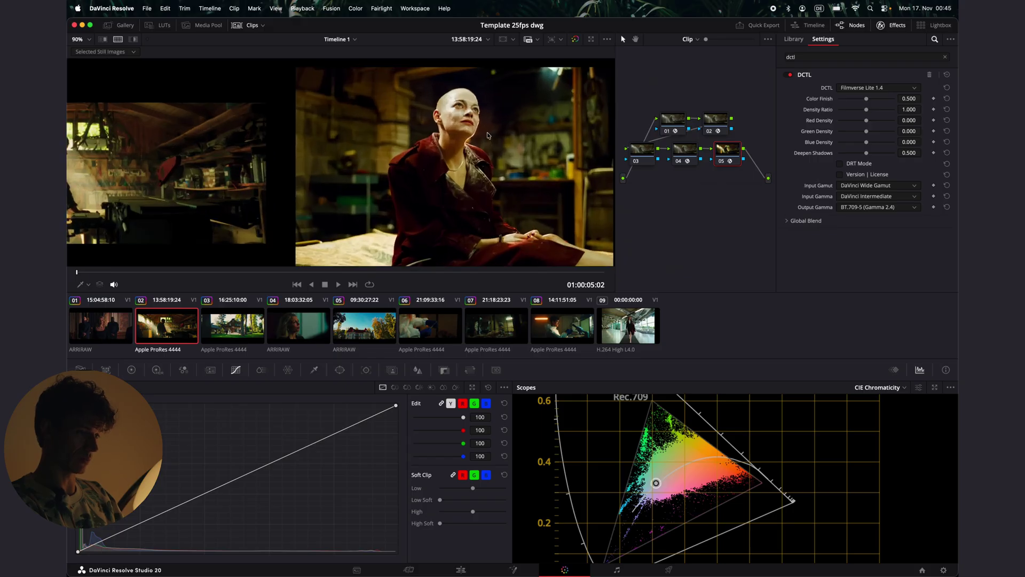
pyautogui.scroll(-3, 482, 123)
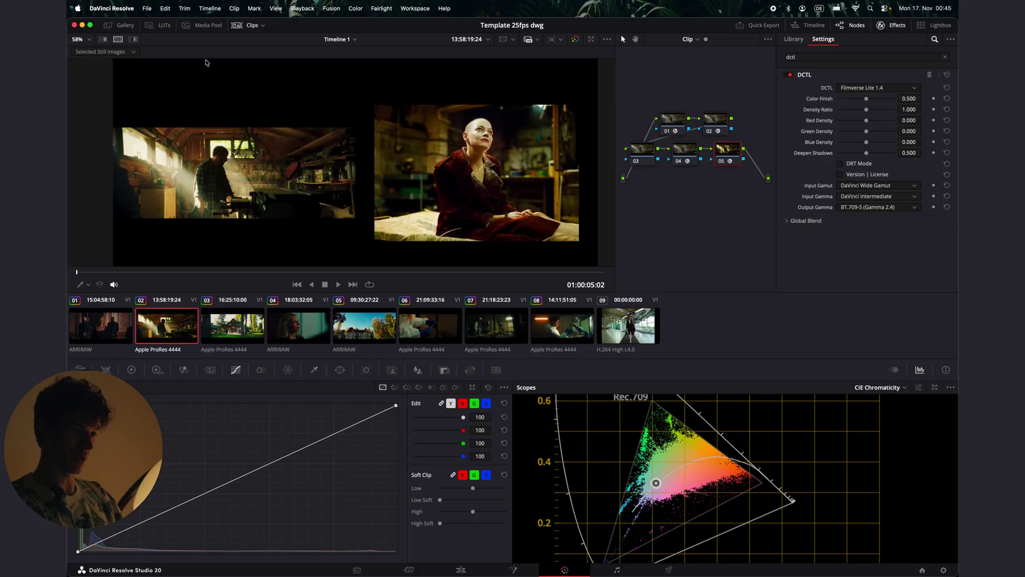
# Turn off Split Screen so the workshop clip shows alone
pyautogui.click(122, 41)
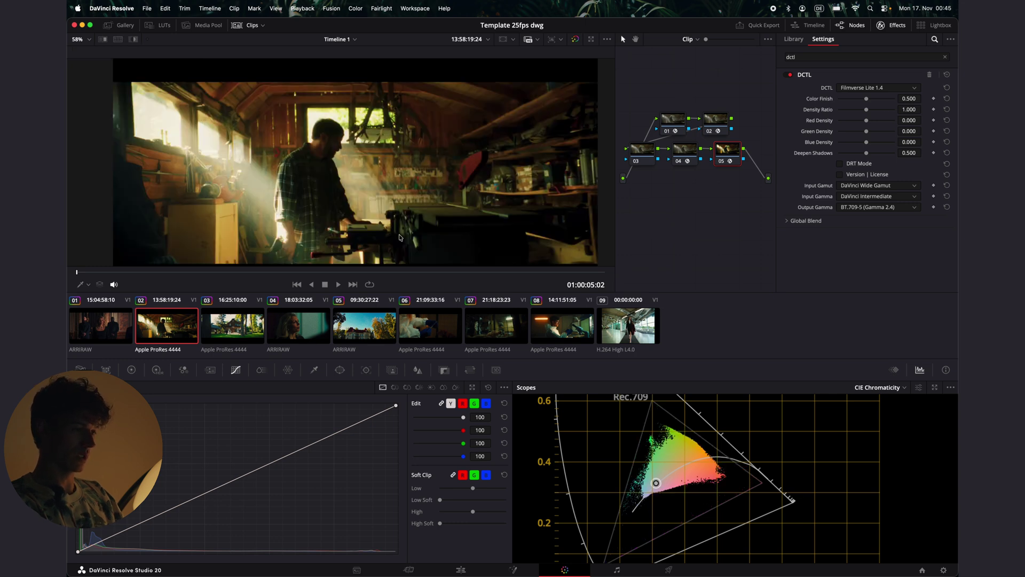
pyautogui.hscroll(2, 400, 237)
pyautogui.scroll(-1, 400, 237)
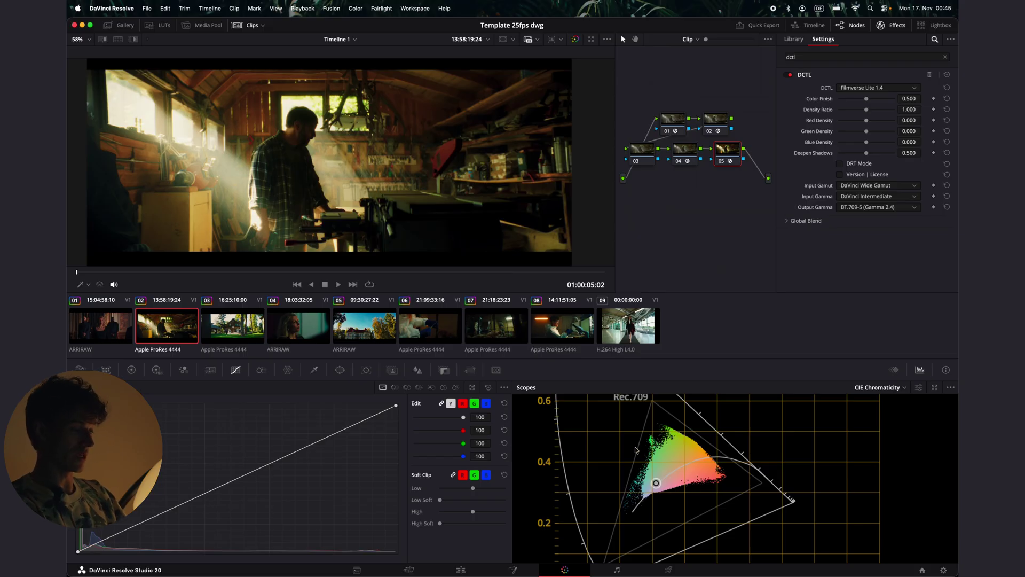
# Step through clips 08 and 06 to clip 04, the woman by the window, and select node 01
pyautogui.click(579, 340)
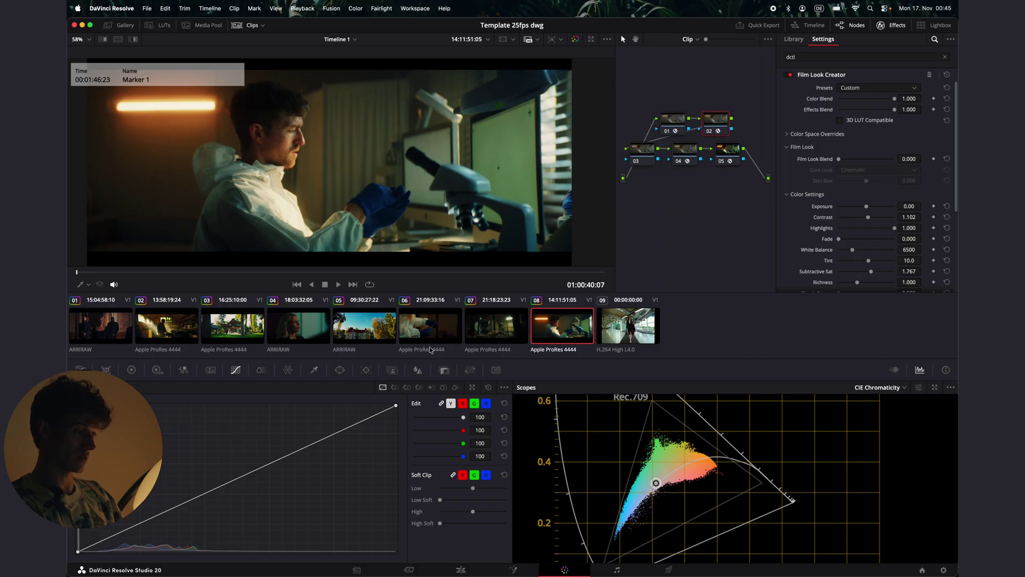
pyautogui.click(412, 333)
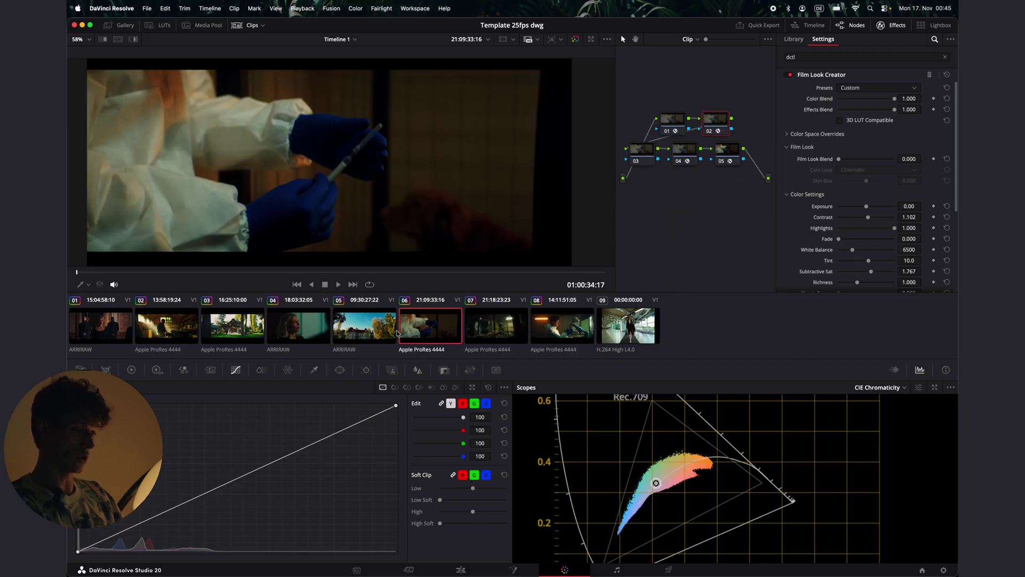
pyautogui.click(297, 332)
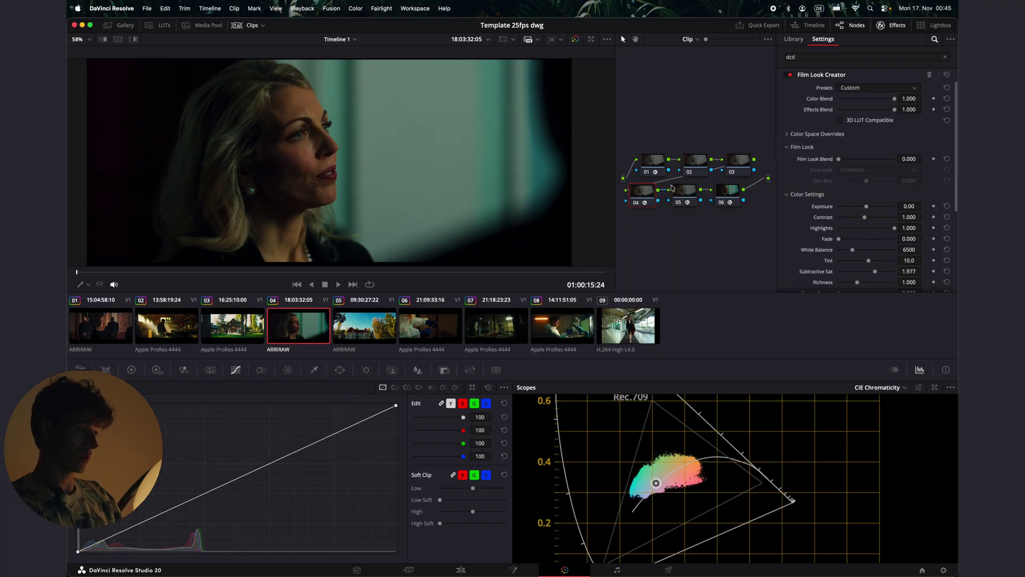
pyautogui.click(646, 165)
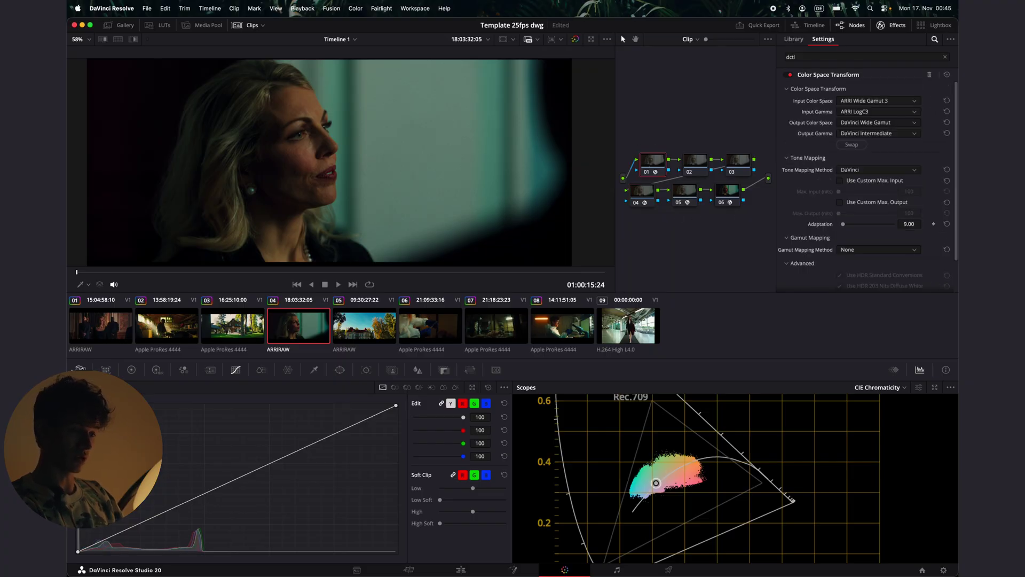
# Push saturation to about 94, highlights and shadows to 100 in Primaries, then reset them
pyautogui.click(131, 369)
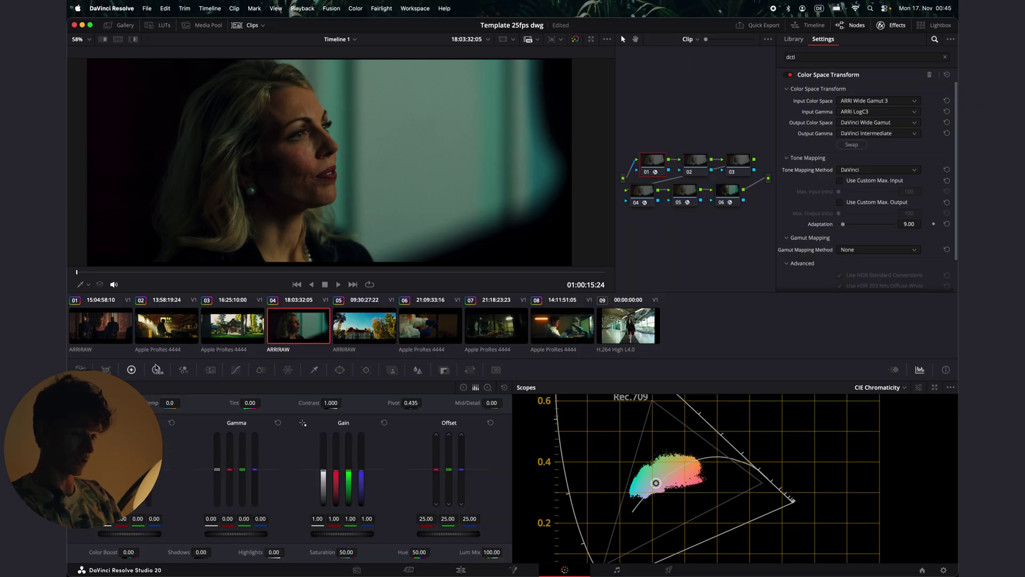
pyautogui.moveTo(346, 553); pyautogui.dragTo(601, 514)
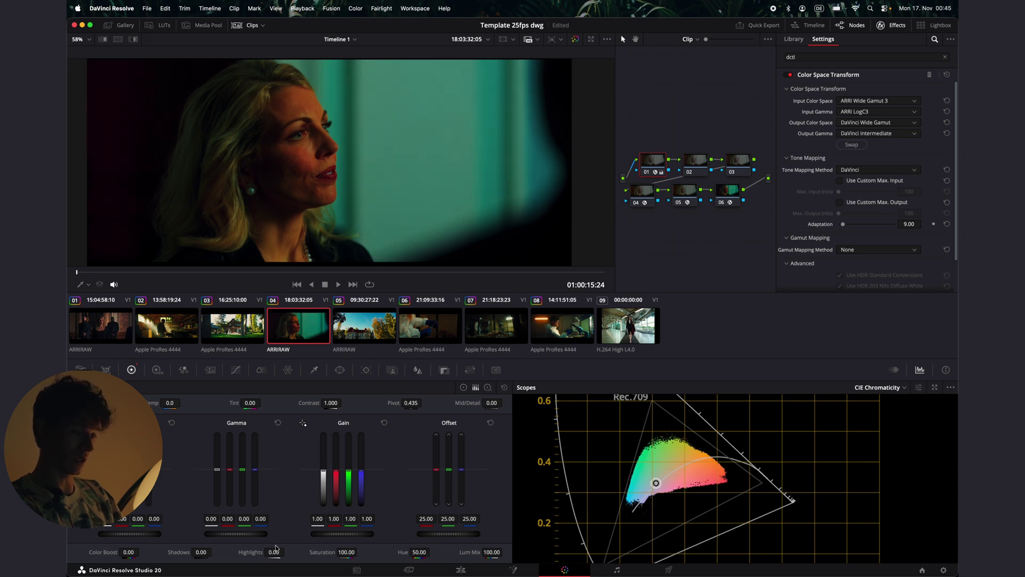
pyautogui.moveTo(273, 552); pyautogui.dragTo(458, 532)
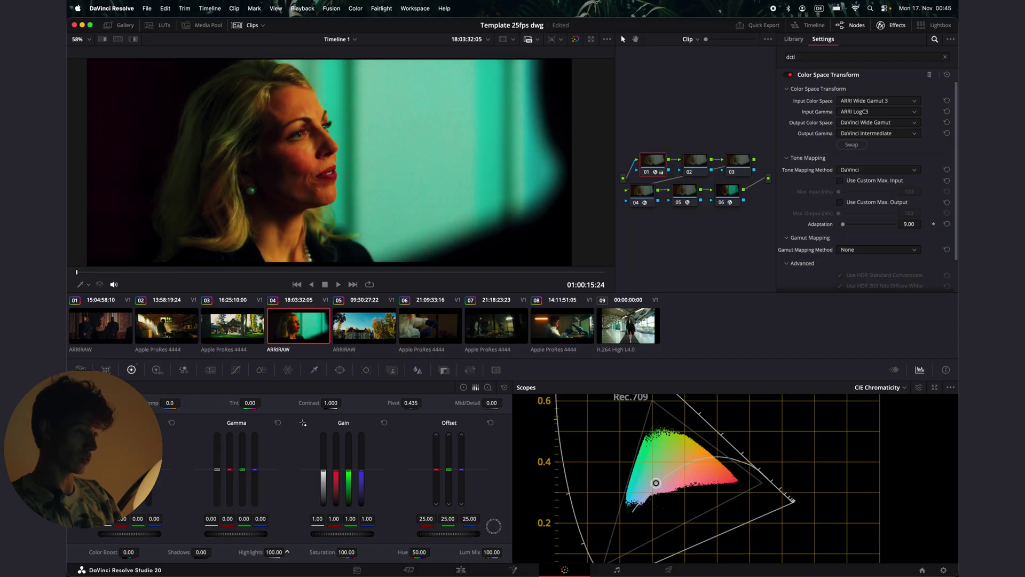
pyautogui.moveTo(203, 552); pyautogui.dragTo(490, 527)
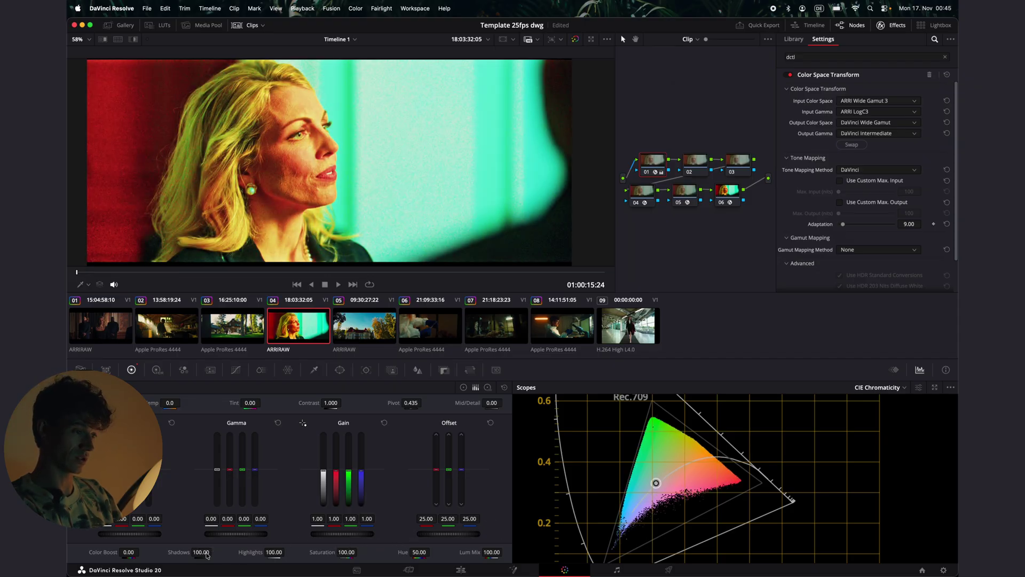
pyautogui.click(504, 388)
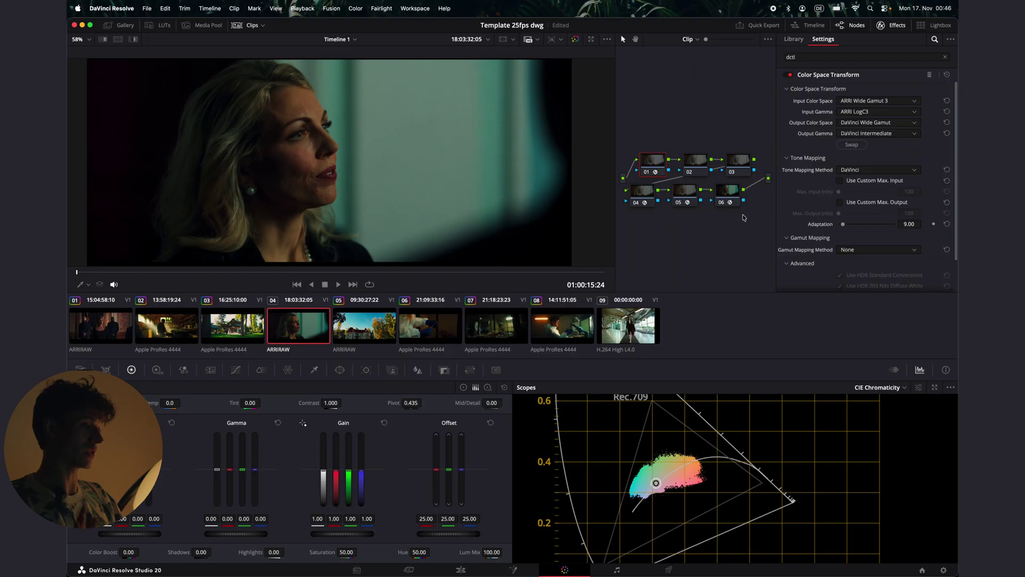
# Add node 07 with the JP_2499_DRT DCTL, disabling Filmverse node 06
pyautogui.click(732, 199)
pyautogui.hotkey('shift', 's')
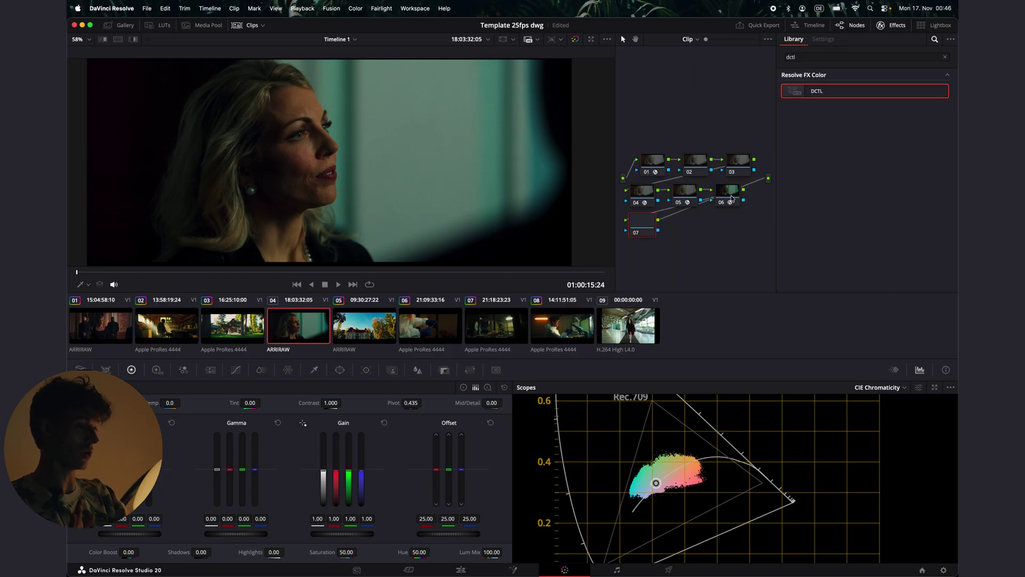
pyautogui.click(719, 202)
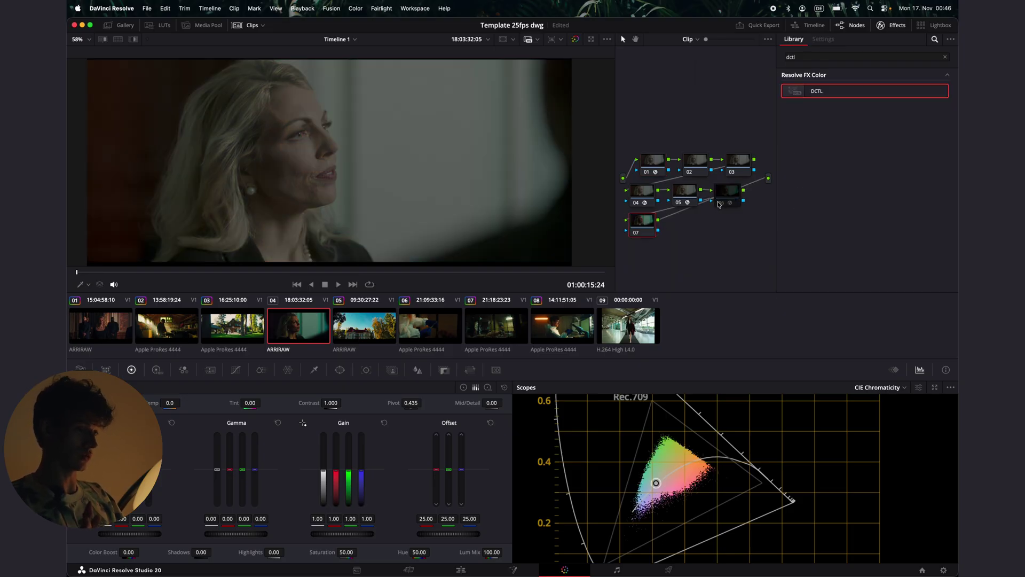
pyautogui.moveTo(840, 105); pyautogui.dragTo(642, 224)
pyautogui.click(872, 89)
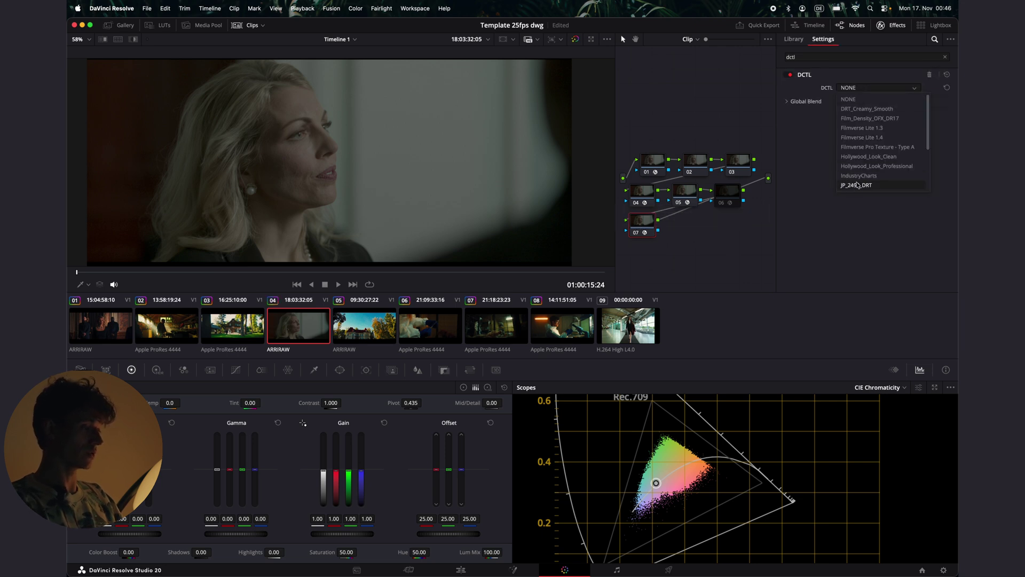
pyautogui.click(879, 186)
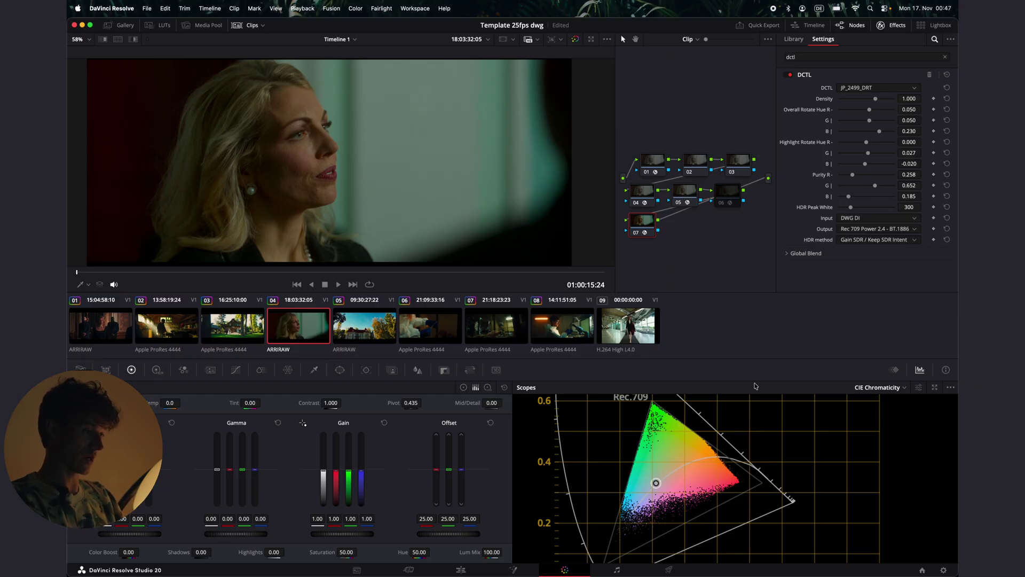
# Disable node 07 and re-enable Filmverse node 06 for comparison
pyautogui.click(636, 233)
pyautogui.click(723, 209)
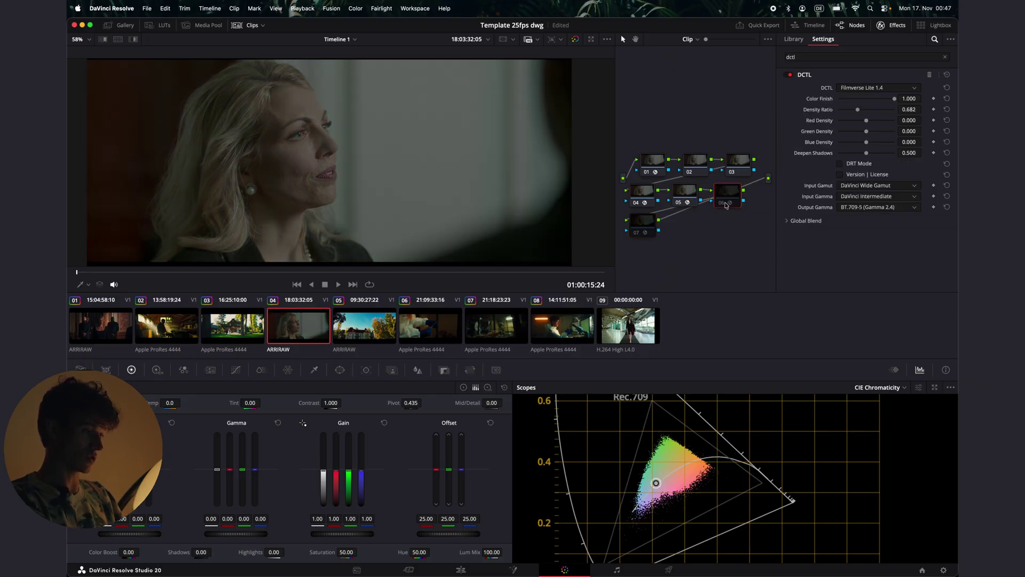
pyautogui.click(722, 204)
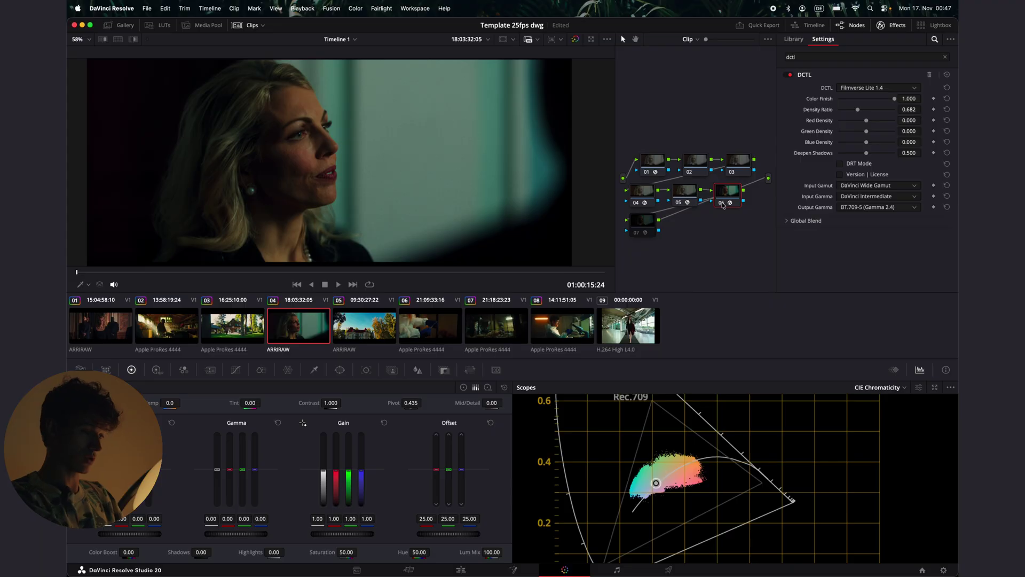
# Disable node 06, re-enable node 07 and swap its DCTL to OpenDRT
pyautogui.click(730, 203)
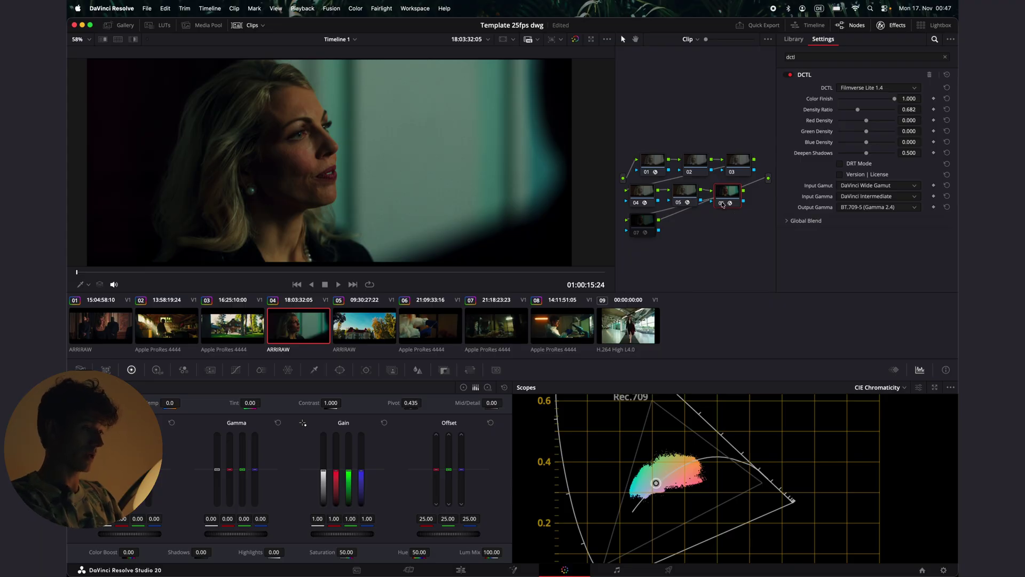
pyautogui.click(635, 233)
pyautogui.click(641, 225)
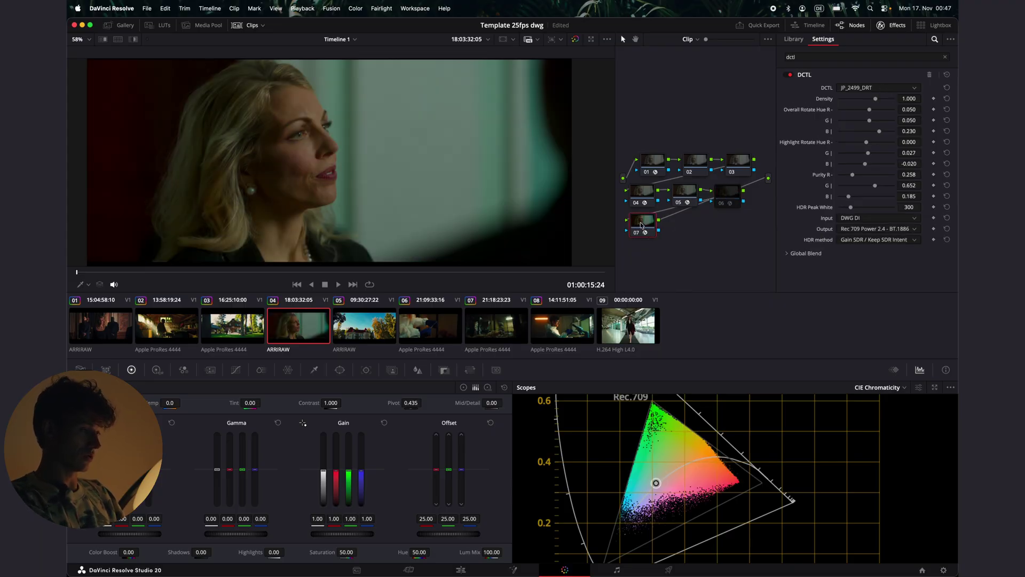
pyautogui.click(875, 89)
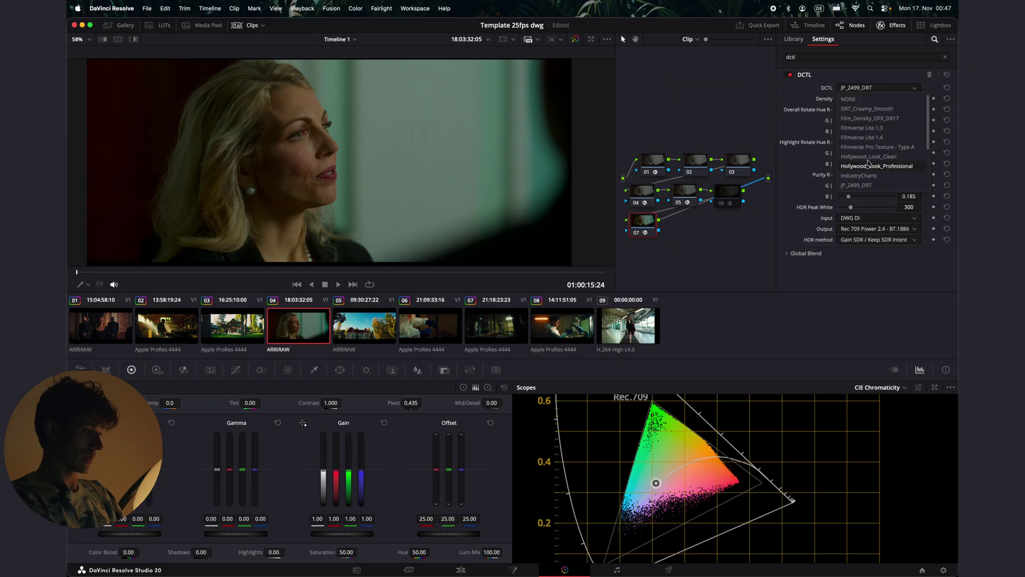
pyautogui.scroll(-5, 869, 162)
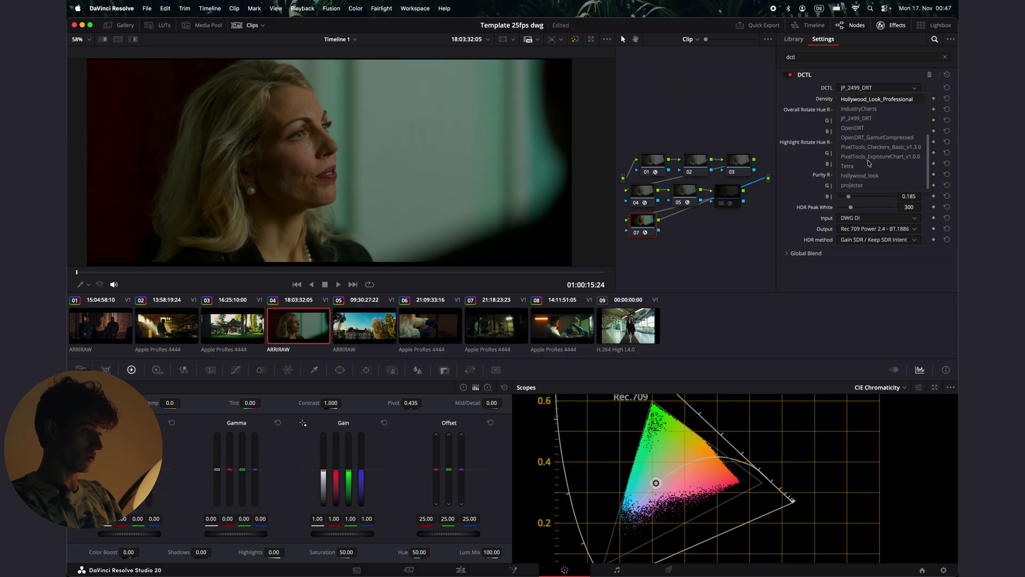
pyautogui.click(873, 134)
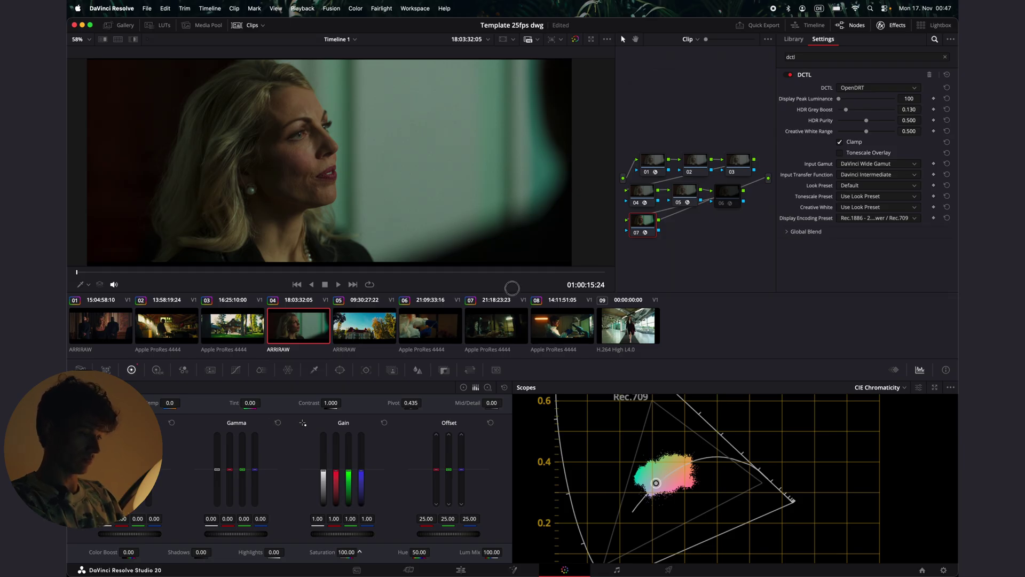
# Raise saturation to 100, save, and set OpenDRT encoding to sRGB Display 2.2 Power / Rec.709
pyautogui.moveTo(346, 552); pyautogui.dragTo(346, 534)
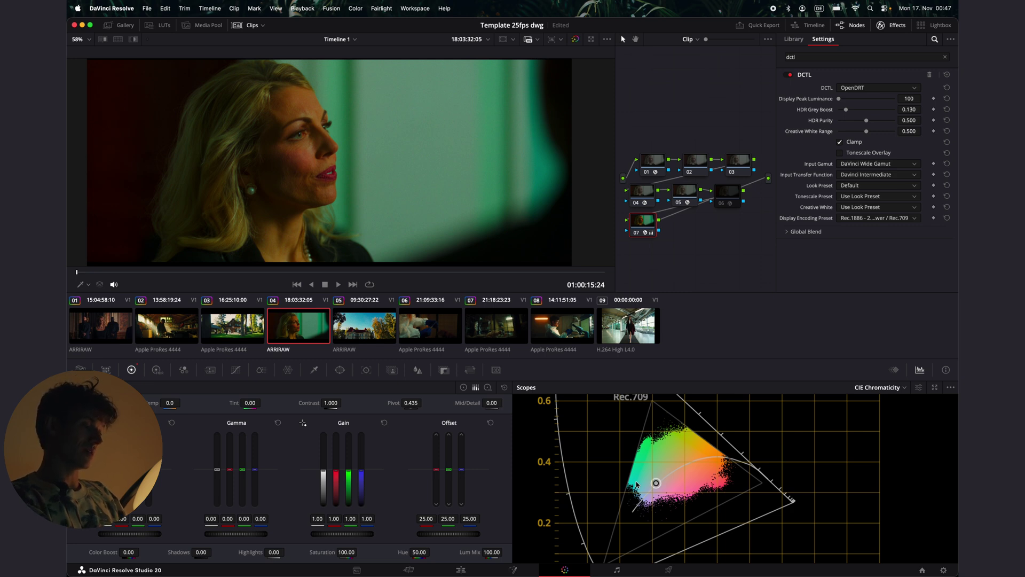
pyautogui.press('super+s')
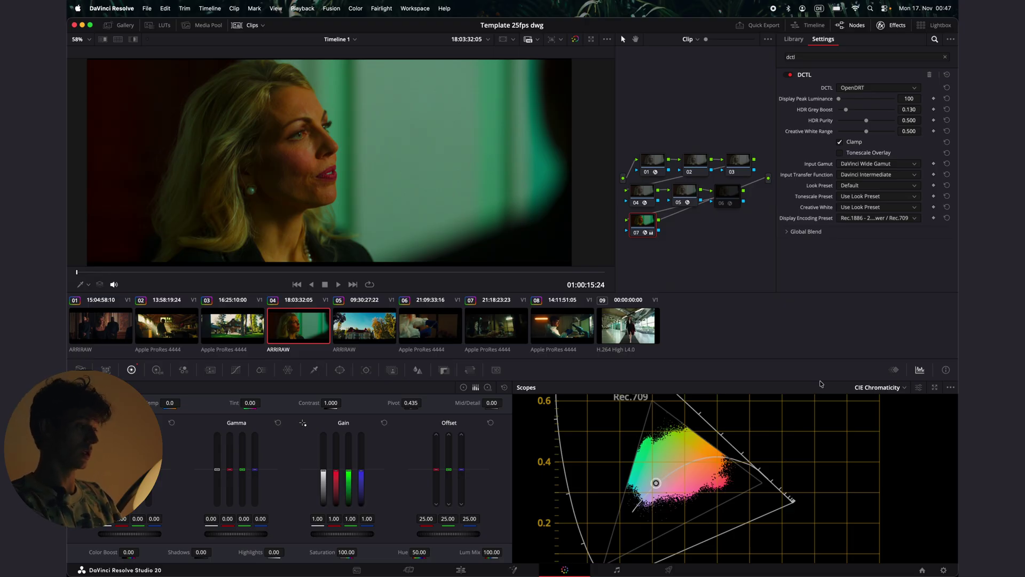
pyautogui.click(878, 219)
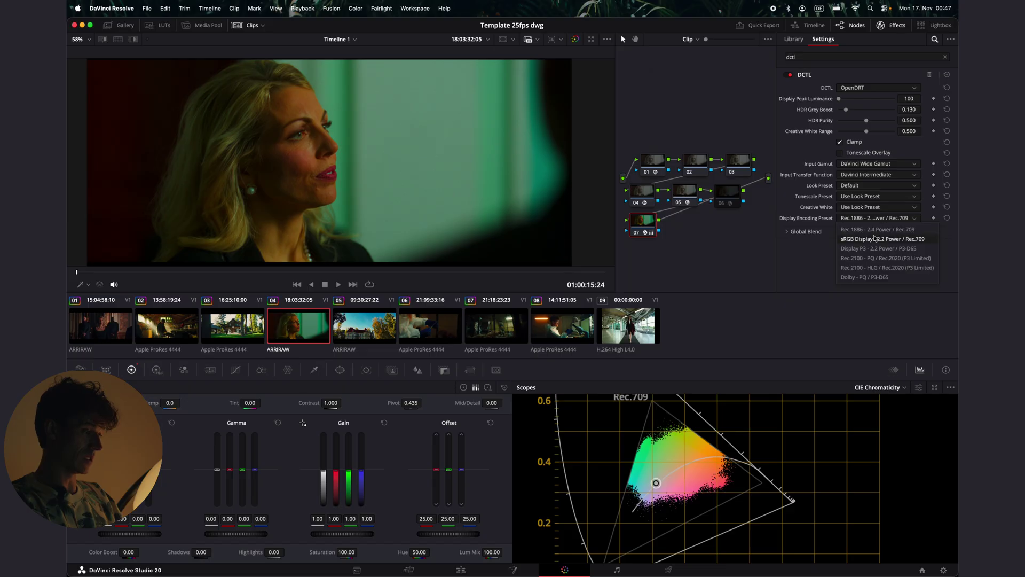
pyautogui.click(876, 239)
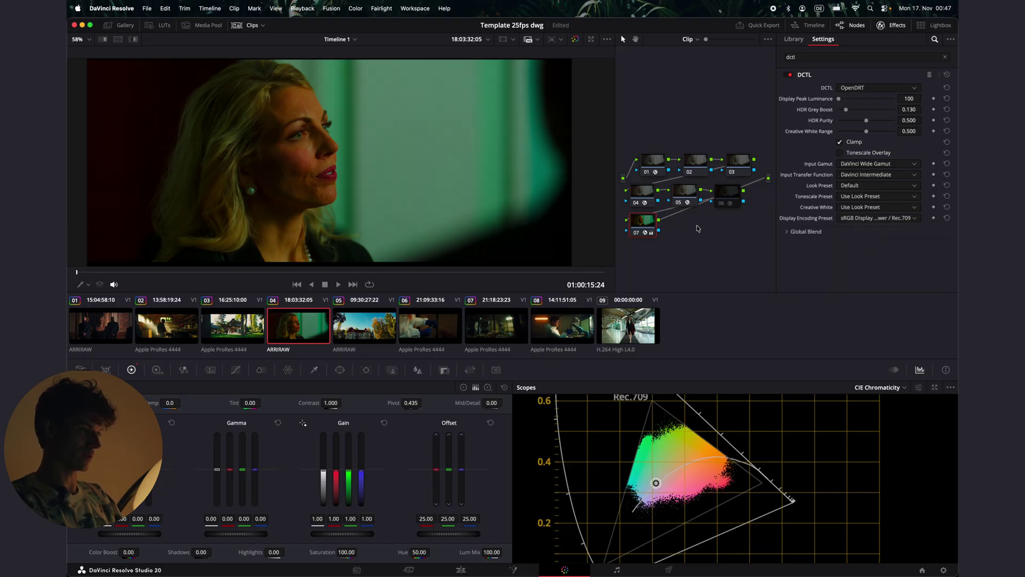
# Disable node 07, re-enable Filmverse node 06, and lower saturation to 86.40
pyautogui.click(636, 232)
pyautogui.click(720, 205)
pyautogui.click(720, 206)
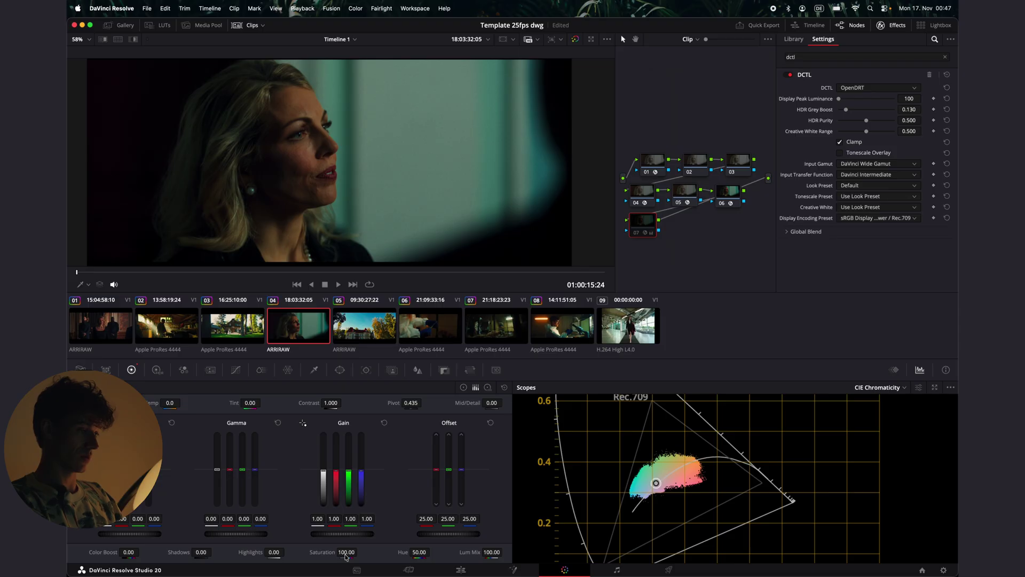
pyautogui.moveTo(345, 557); pyautogui.dragTo(707, 210)
# Reset node 07's grade, disable node 06, and apply Color Space Transform (searched 'col') to node 07
pyautogui.rightClick(633, 228)
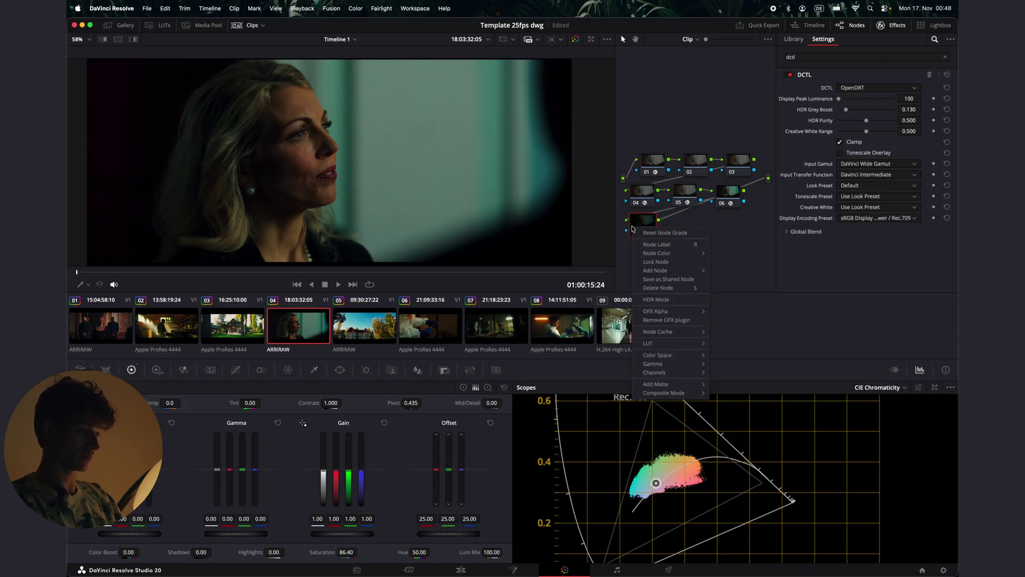
pyautogui.click(662, 233)
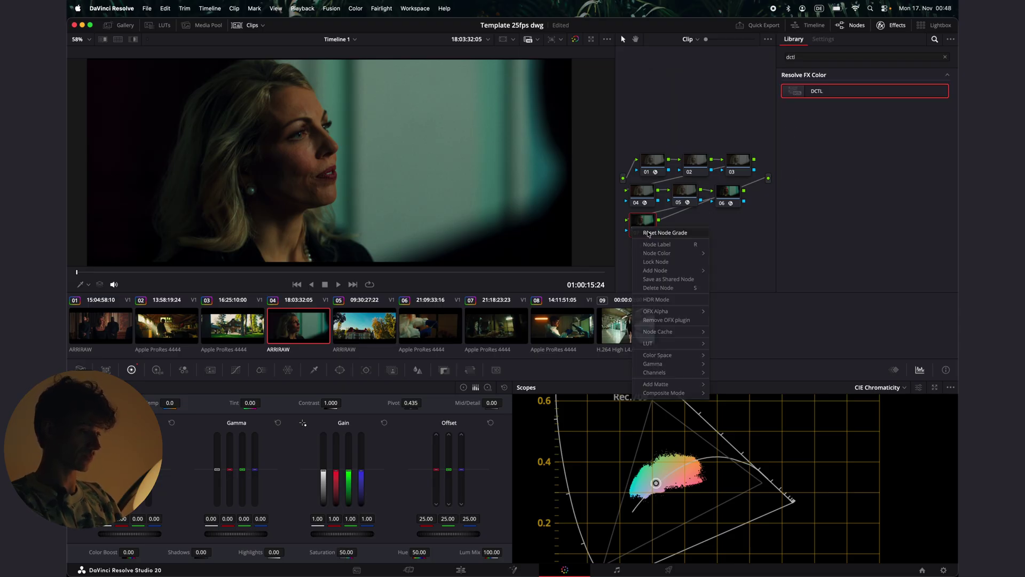
pyautogui.click(723, 203)
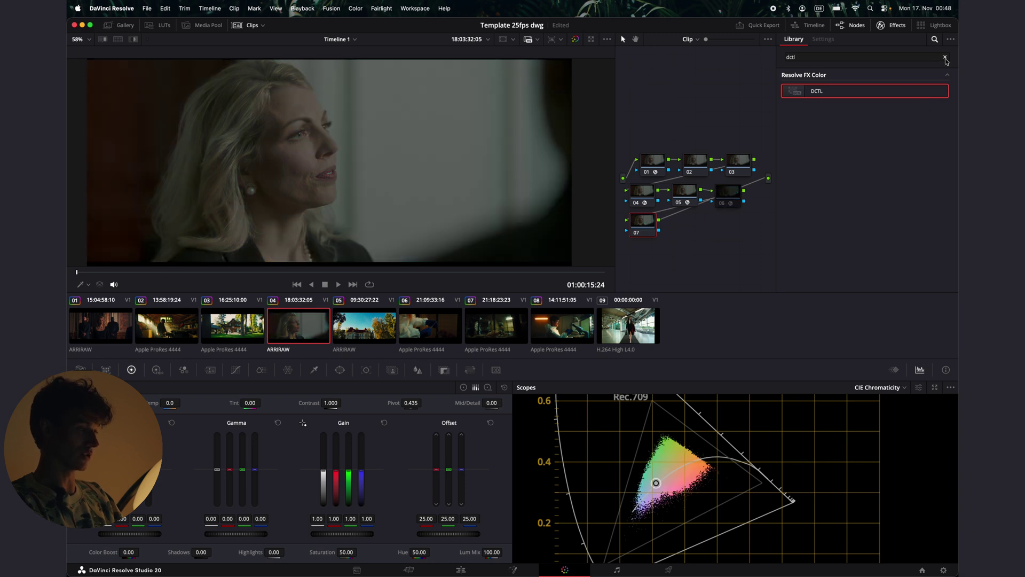
pyautogui.click(945, 57)
pyautogui.write('co')
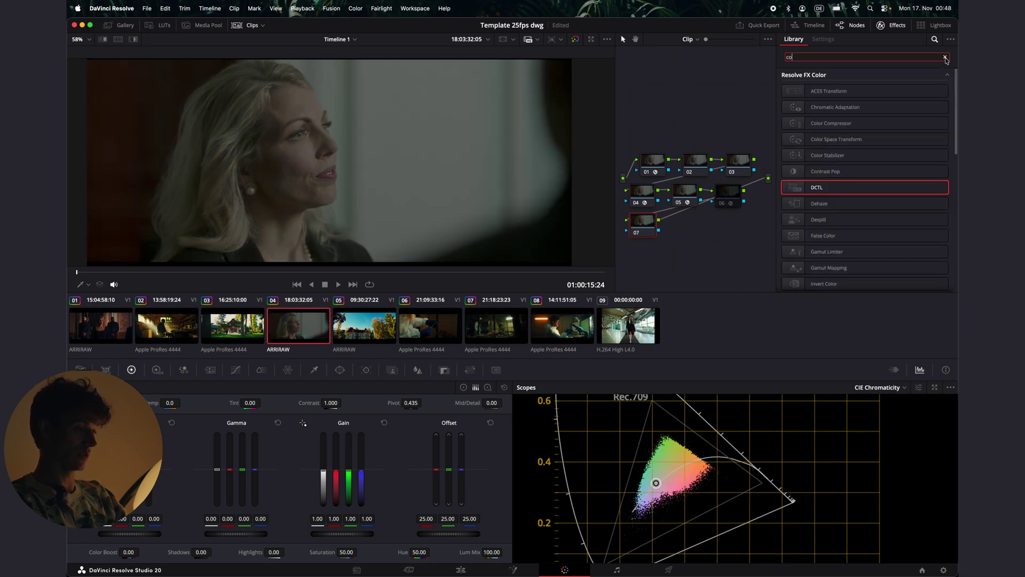
pyautogui.write('l')
pyautogui.click(659, 160)
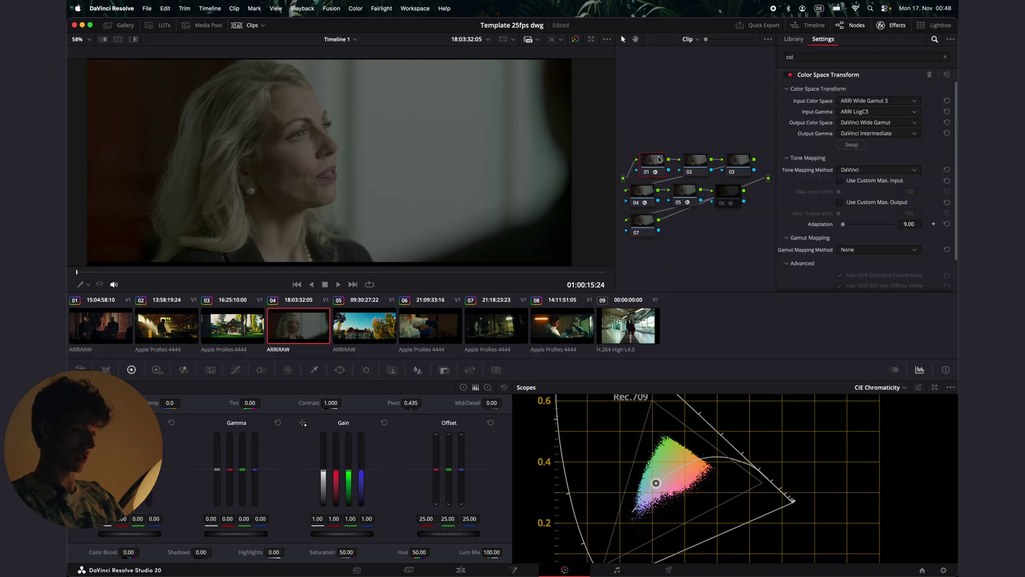
pyautogui.click(641, 220)
pyautogui.moveTo(833, 183); pyautogui.dragTo(636, 225)
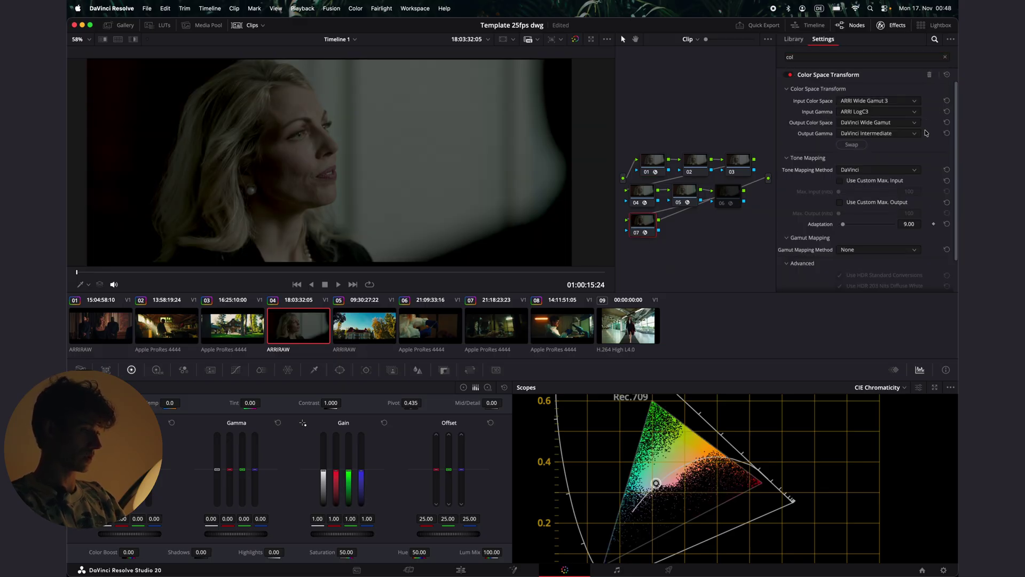
# Swap the transform's spaces and set output colour space and gamma both to Rec.709
pyautogui.click(852, 145)
pyautogui.click(867, 123)
pyautogui.scroll(-10, 860, 176)
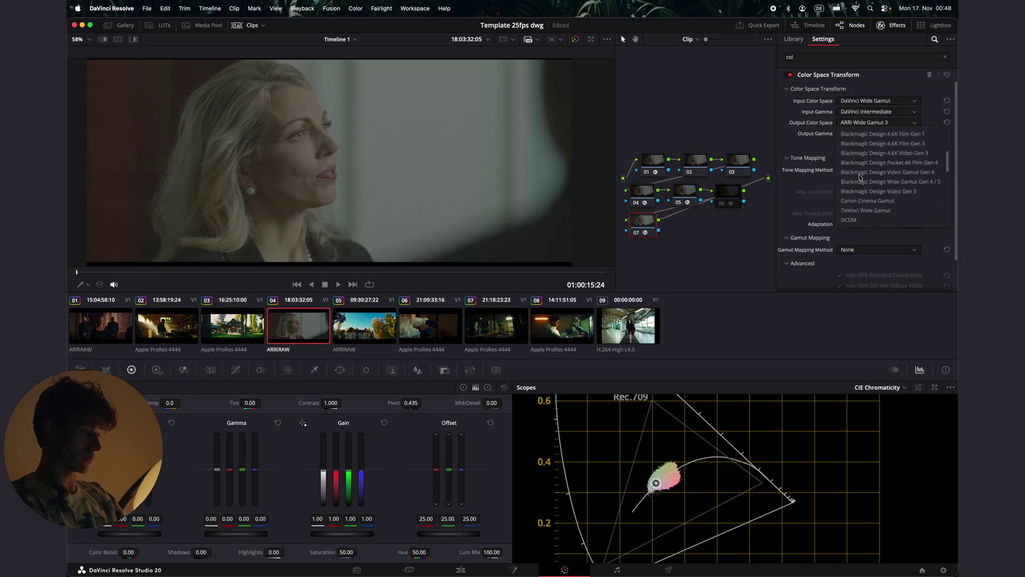
pyautogui.scroll(2, 859, 178)
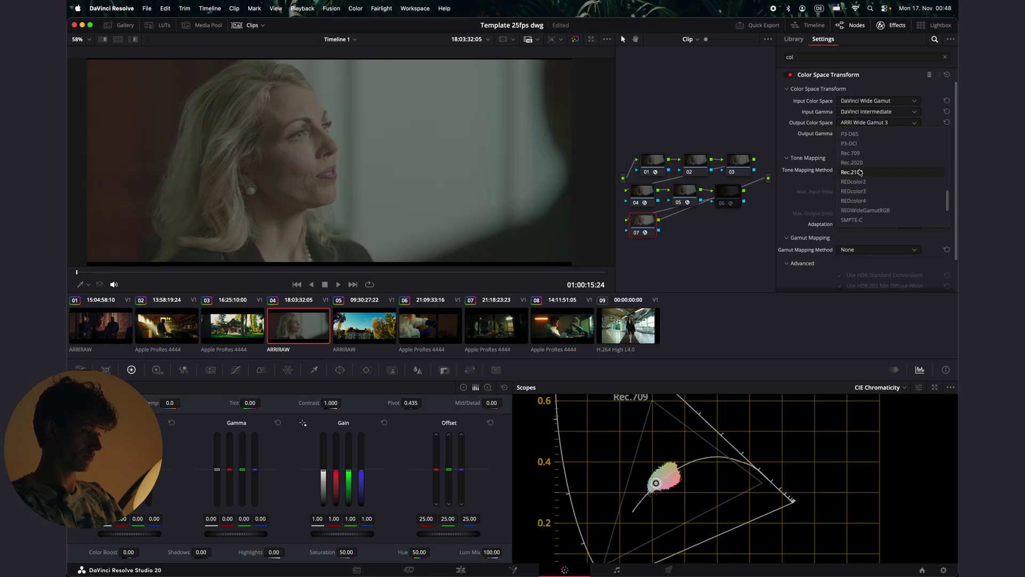
pyautogui.click(852, 153)
pyautogui.click(866, 133)
pyautogui.scroll(-6, 867, 177)
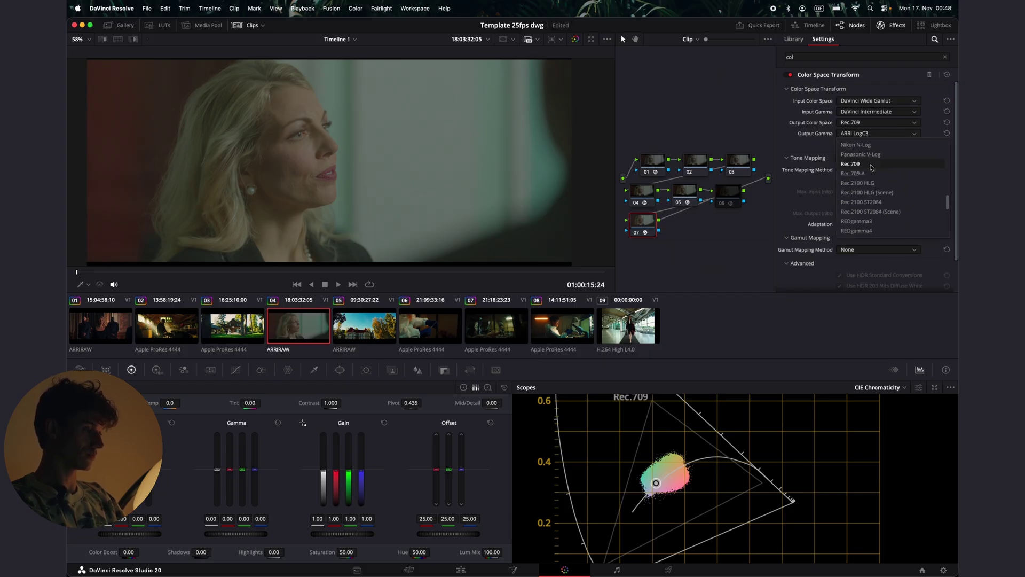
pyautogui.click(870, 168)
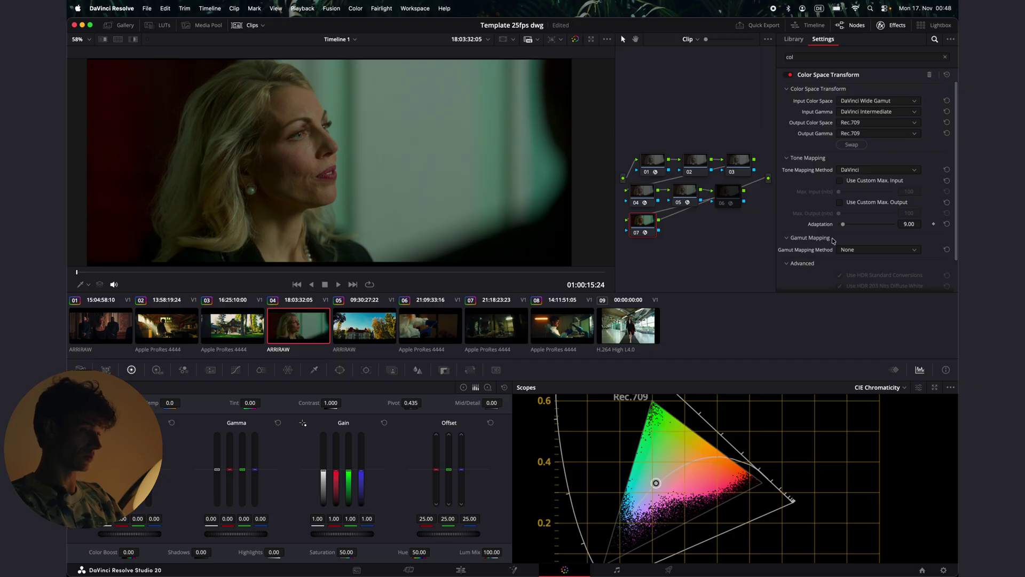
# Keep DaVinci tone mapping, use Saturation Compression gamut mapping, and adjust its saturation knee
pyautogui.click(862, 170)
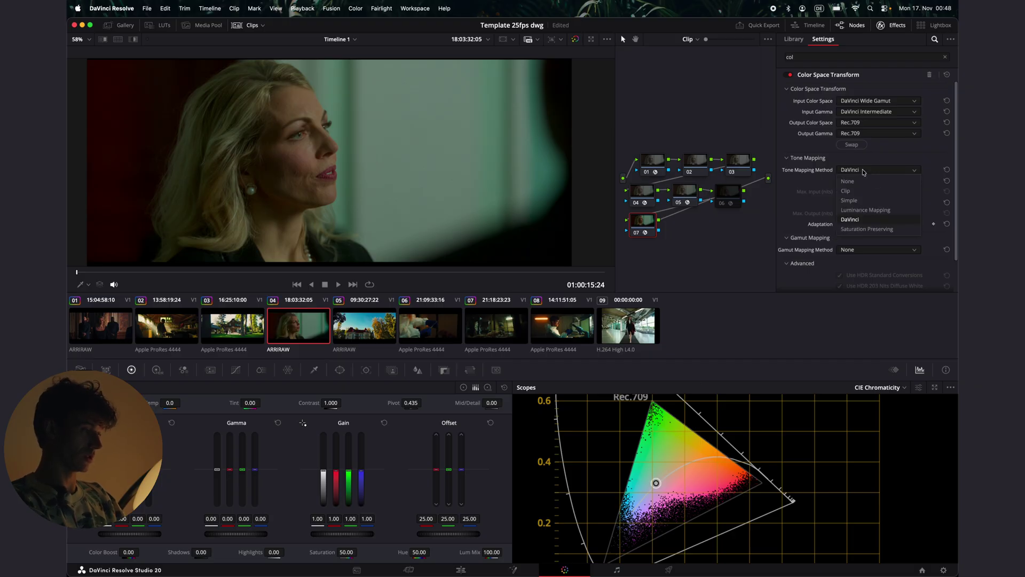
pyautogui.click(863, 171)
pyautogui.click(867, 250)
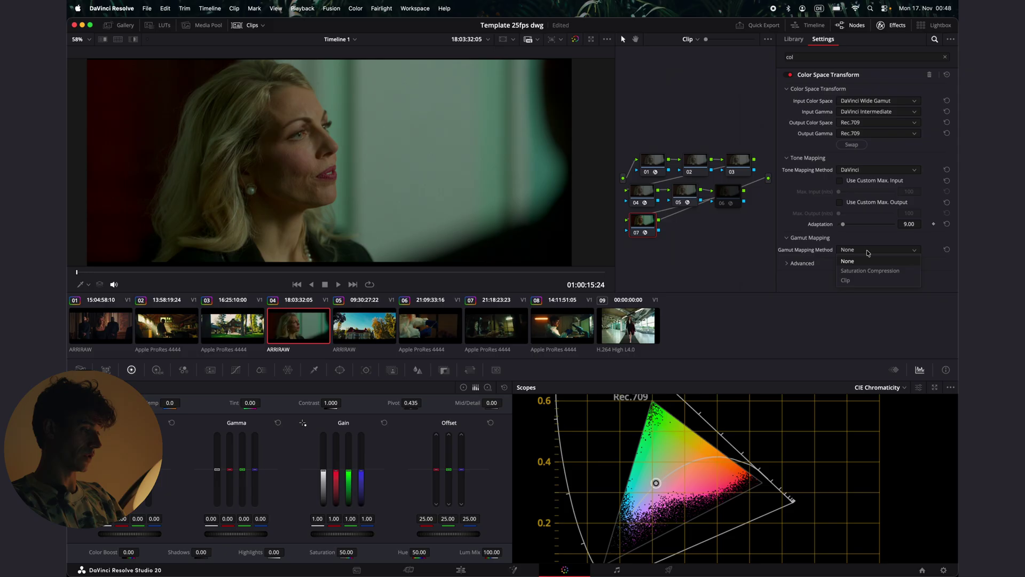
pyautogui.click(867, 269)
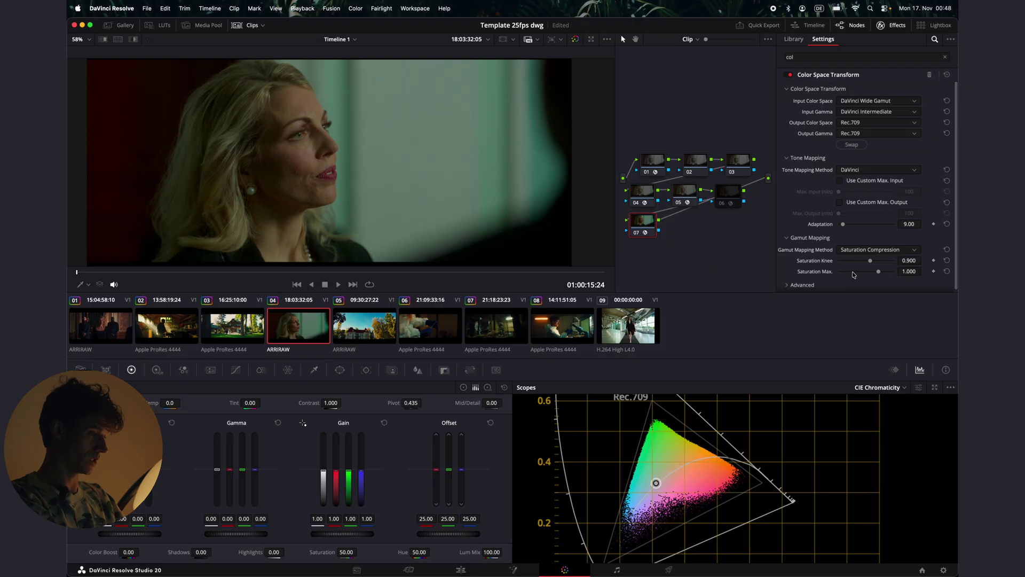
pyautogui.moveTo(873, 263)
pyautogui.mouseDown()
pyautogui.moveTo(883, 259)
pyautogui.moveTo(841, 265)
pyautogui.moveTo(895, 262)
pyautogui.moveTo(868, 273)
pyautogui.moveTo(880, 273)
pyautogui.mouseUp()
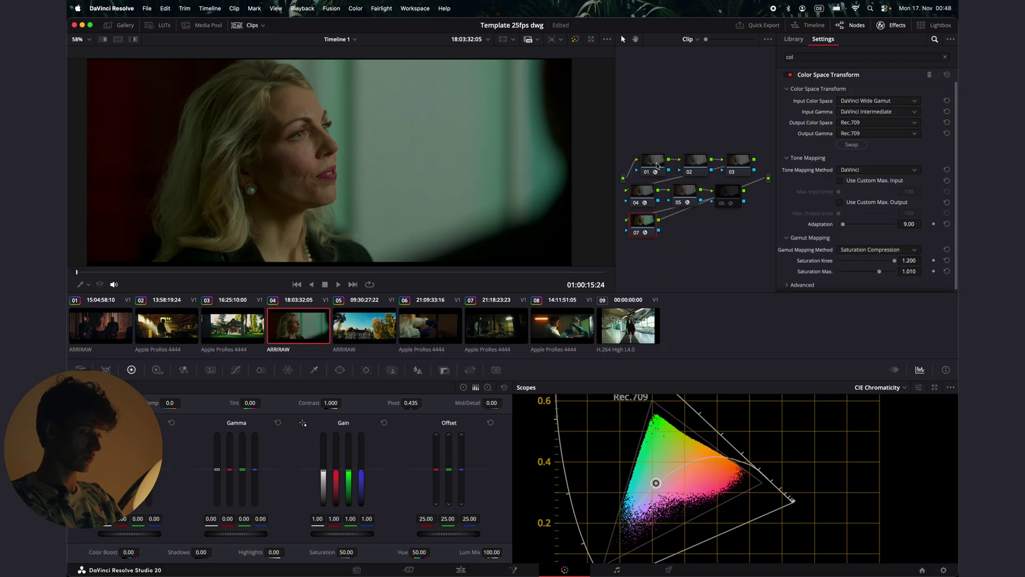
# Push node 02's saturation up toward 100, pull it back to about 61.6, then reselect node 07
pyautogui.click(687, 170)
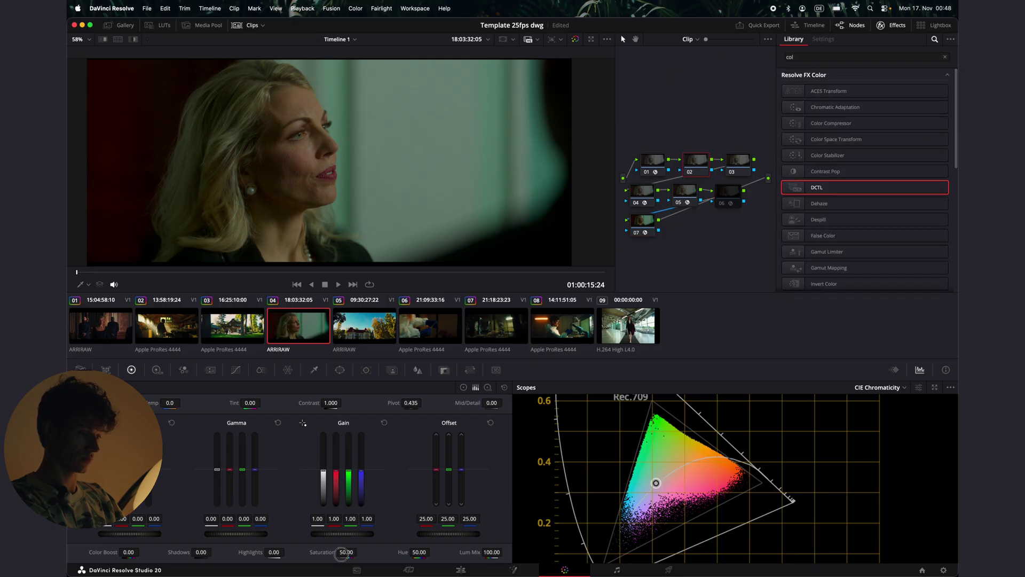
pyautogui.moveTo(345, 554); pyautogui.dragTo(359, 551)
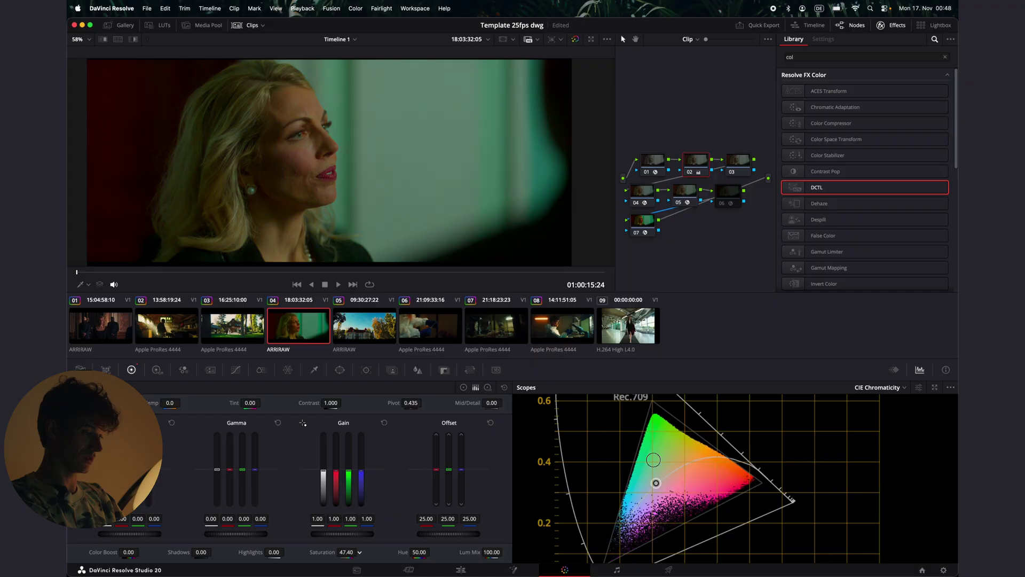
pyautogui.moveTo(359, 552); pyautogui.dragTo(342, 556)
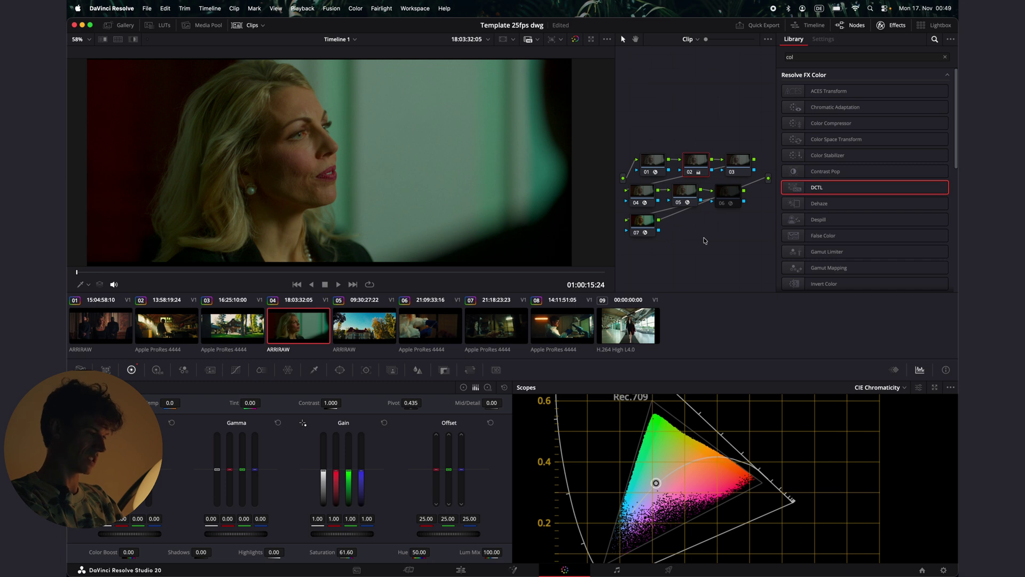
pyautogui.click(643, 226)
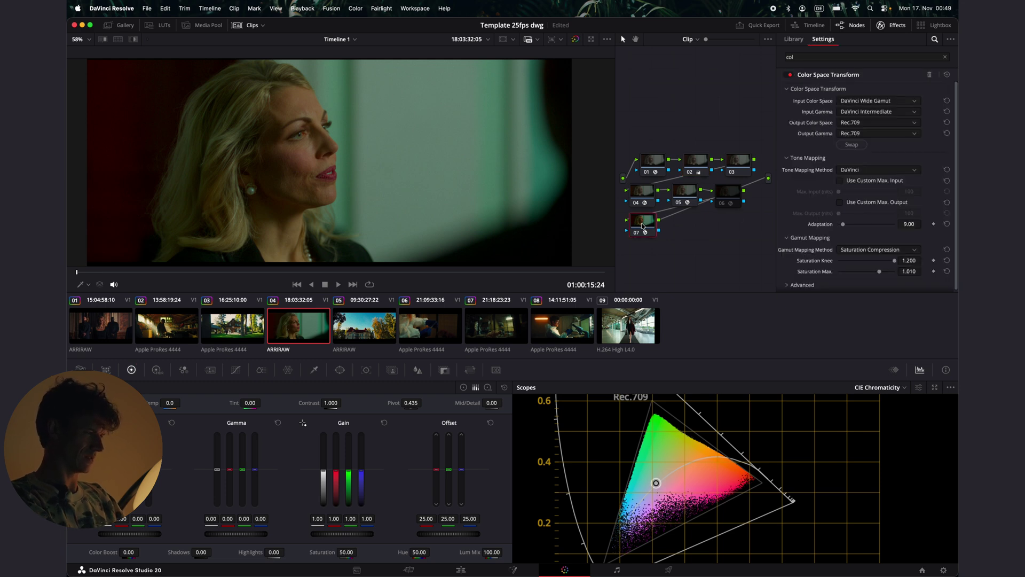
# Delete node 07's Color Space Transform, restore node 06's grade, and save the project
pyautogui.click(930, 76)
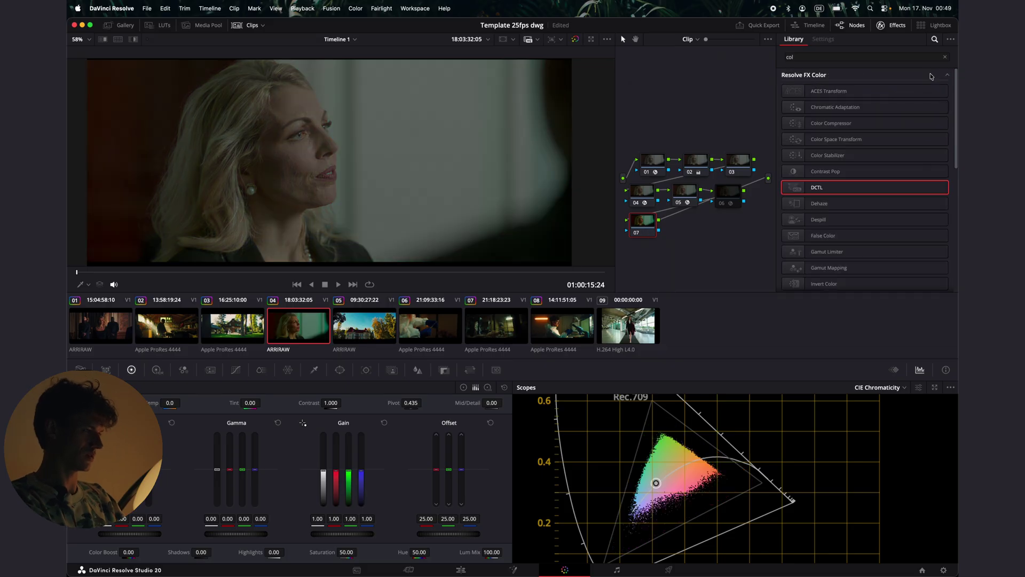
pyautogui.moveTo(725, 206); pyautogui.dragTo(725, 206)
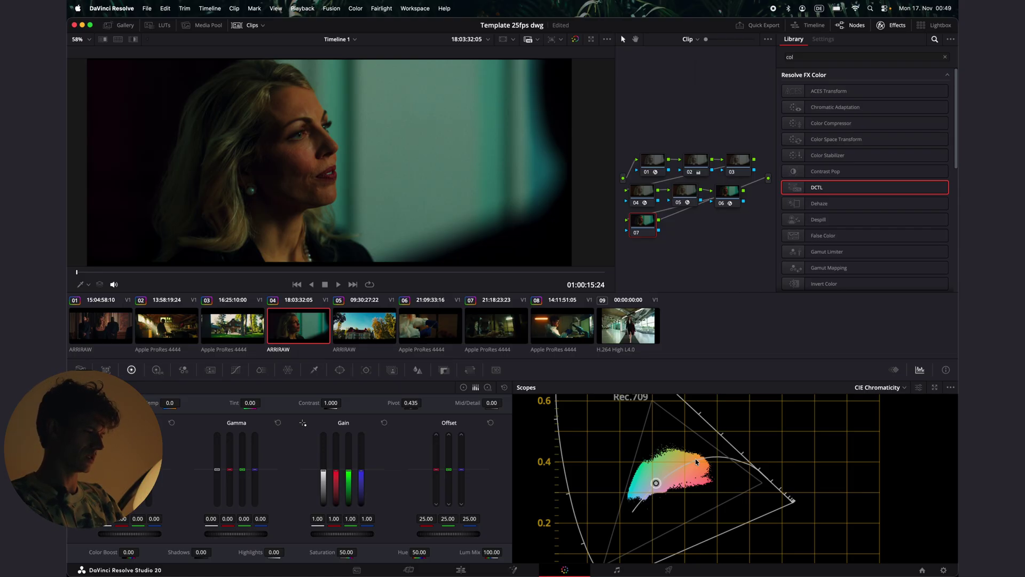
pyautogui.press('super+s')
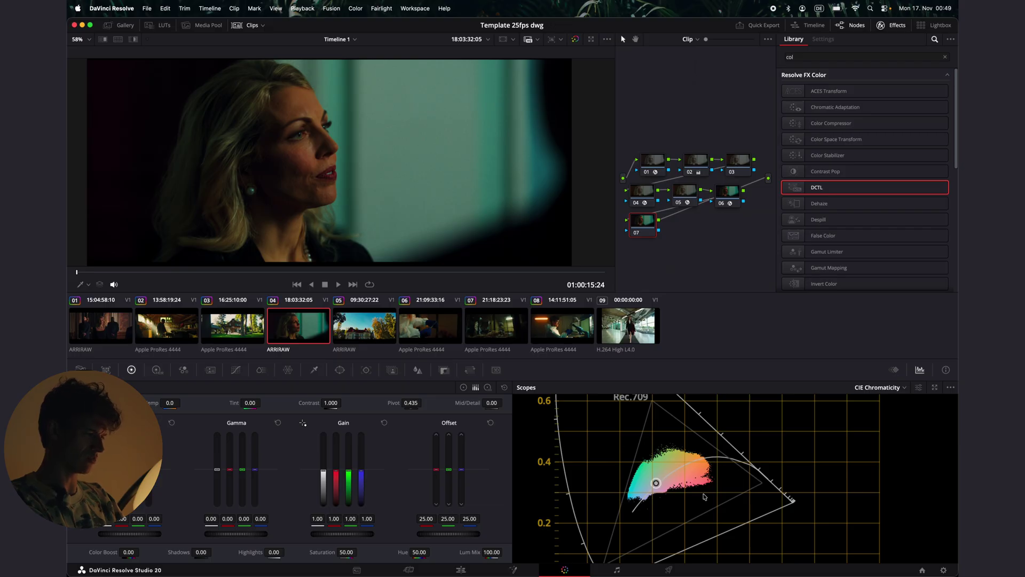
# Go from house clip 05 to workshop clip 02 and inspect nodes 04, 03, then 02's Film Look Creator
pyautogui.click(346, 324)
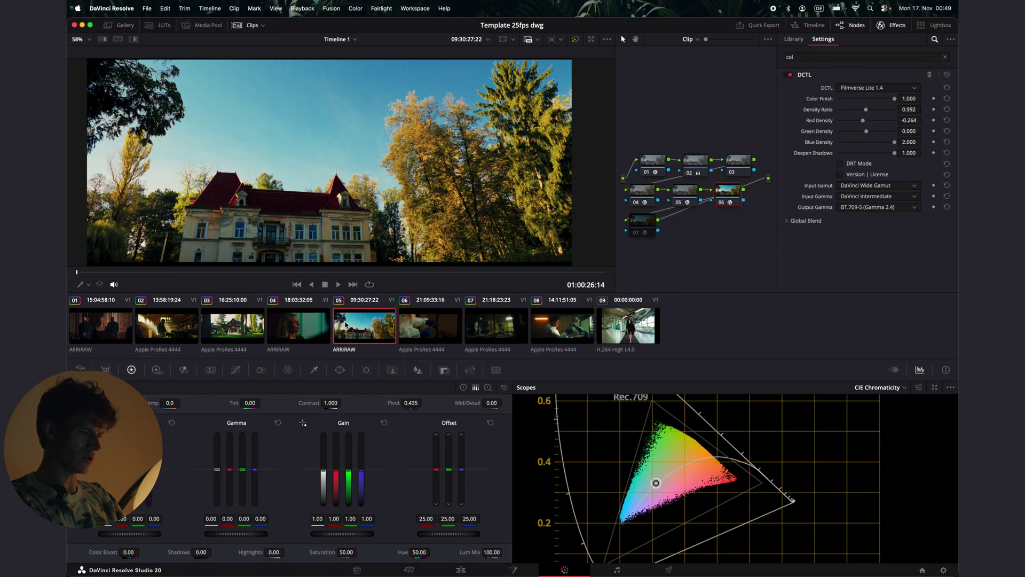
pyautogui.scroll(-3, 324, 199)
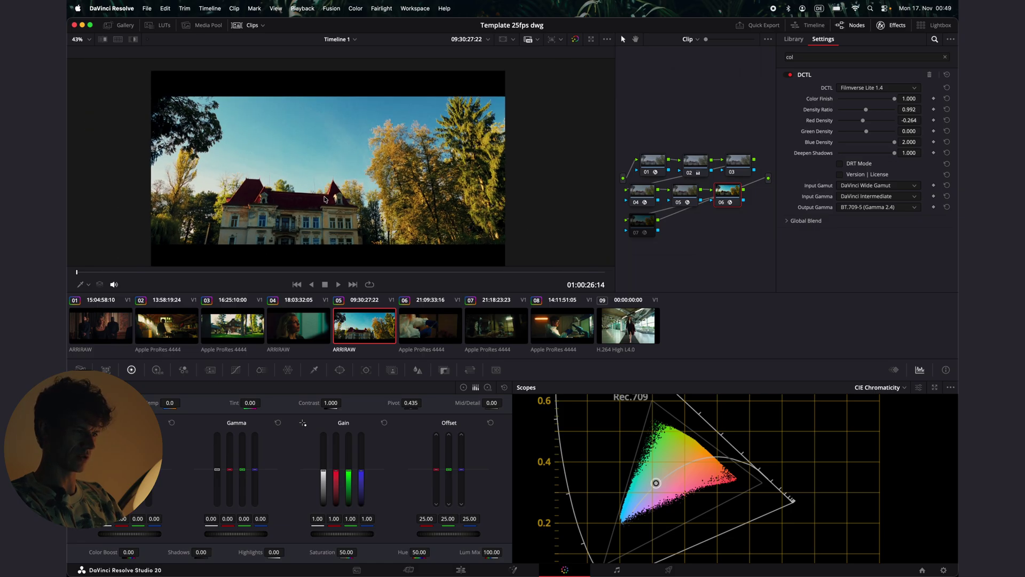
pyautogui.scroll(1, 402, 208)
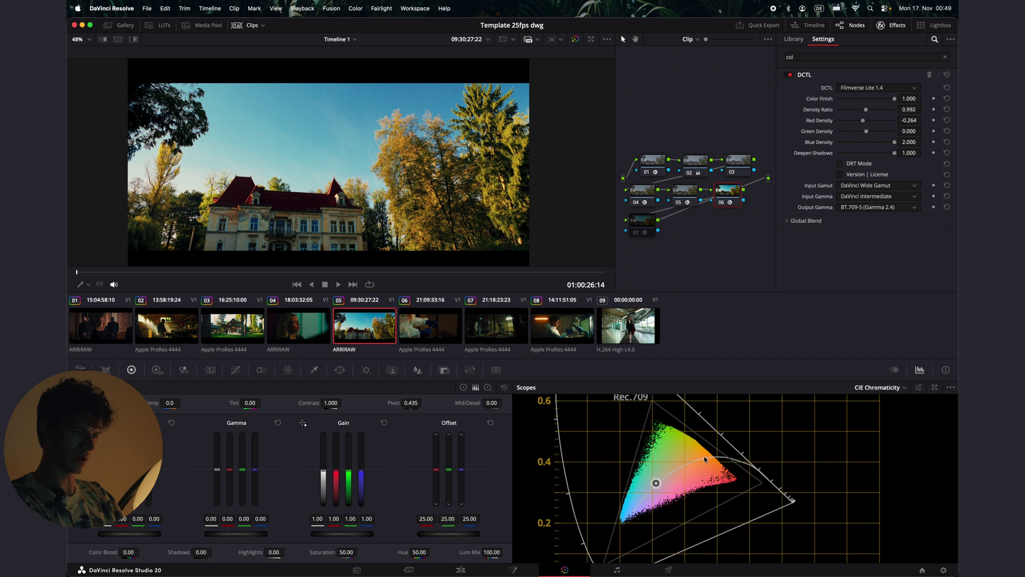
pyautogui.click(183, 323)
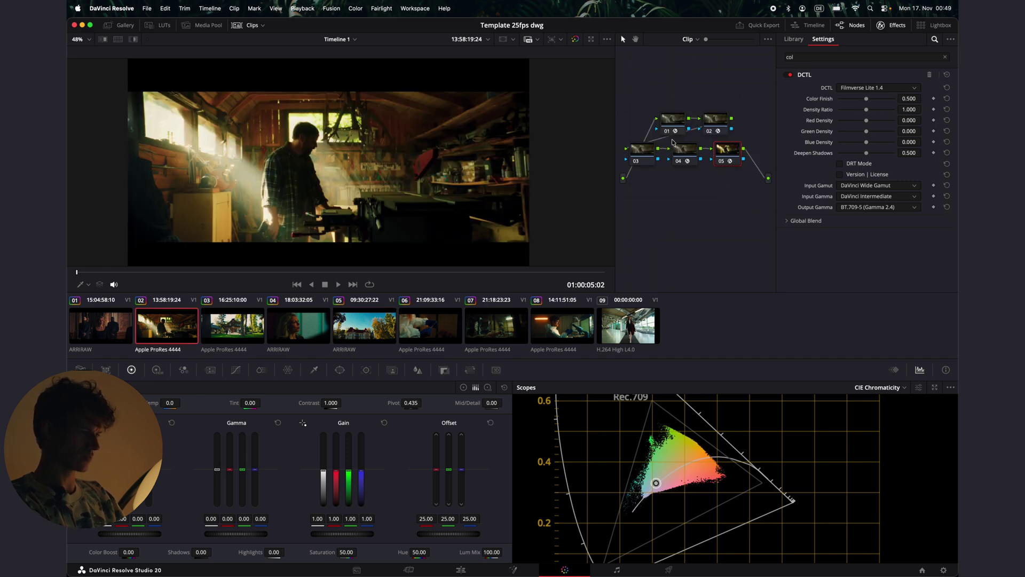
pyautogui.click(692, 157)
pyautogui.click(641, 150)
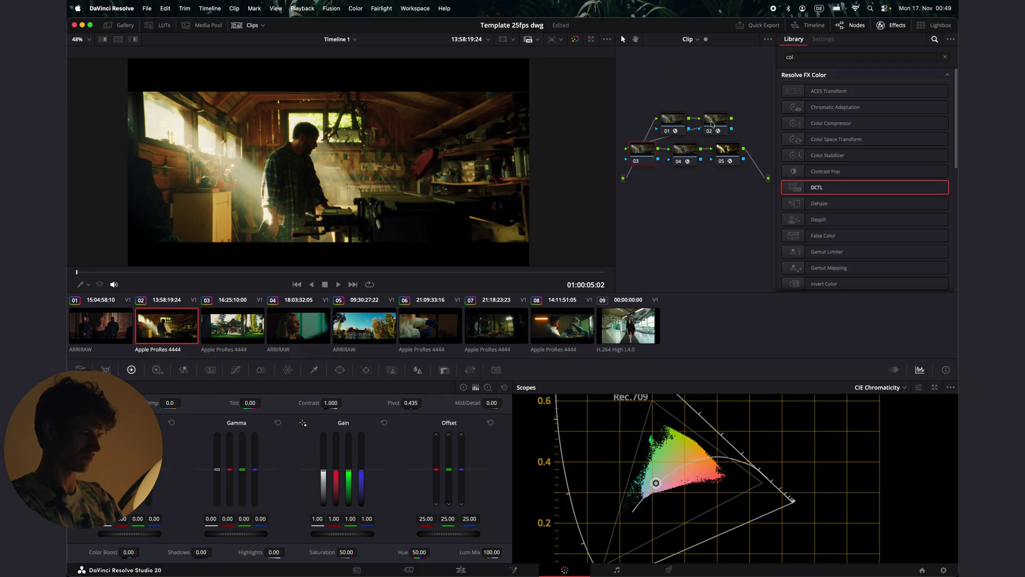
pyautogui.click(715, 123)
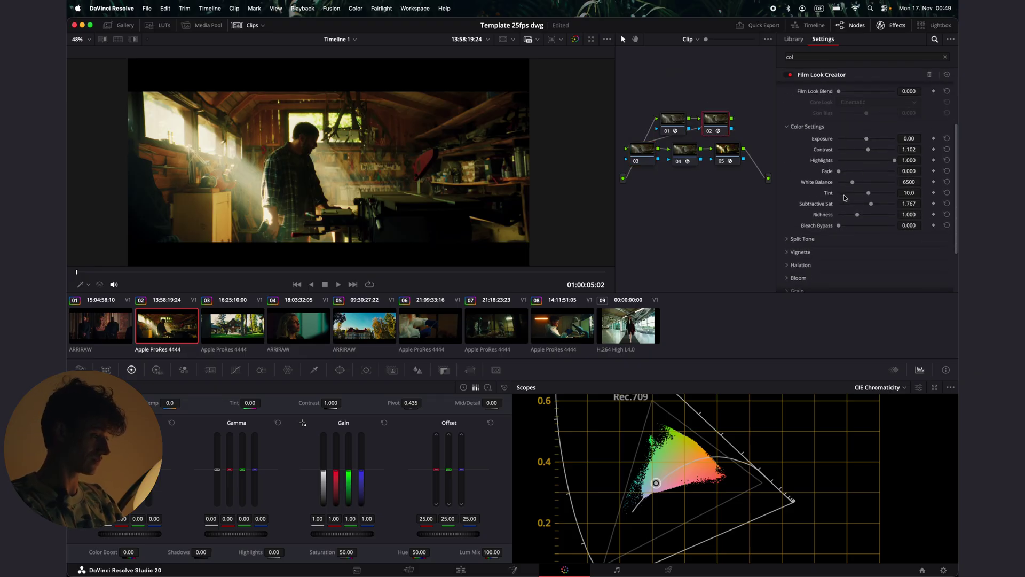